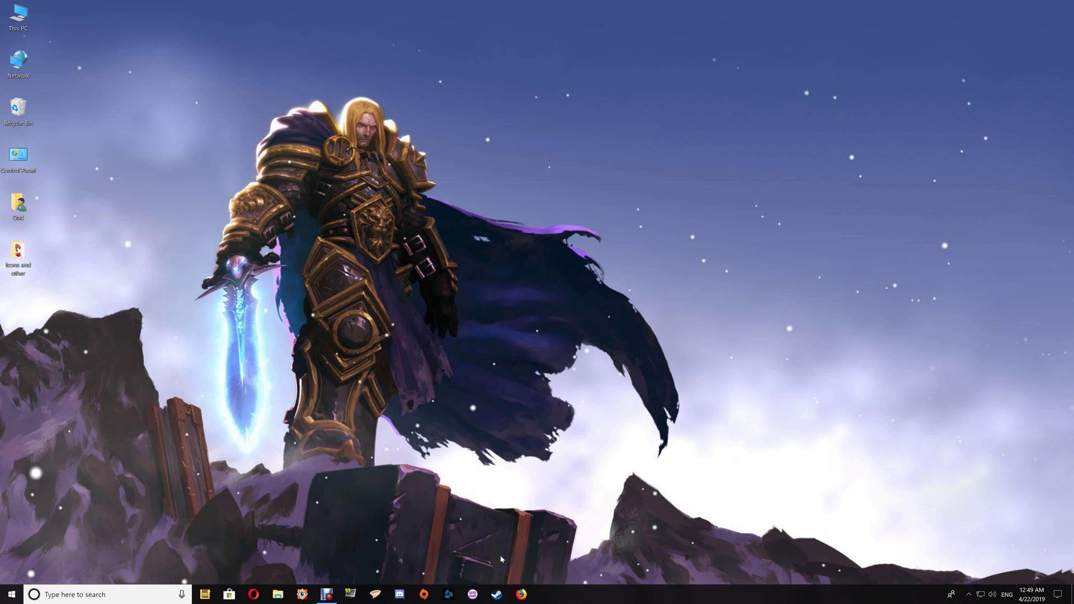
In the Steam library, check Fallout 3's local files in its properties.
click(497, 594)
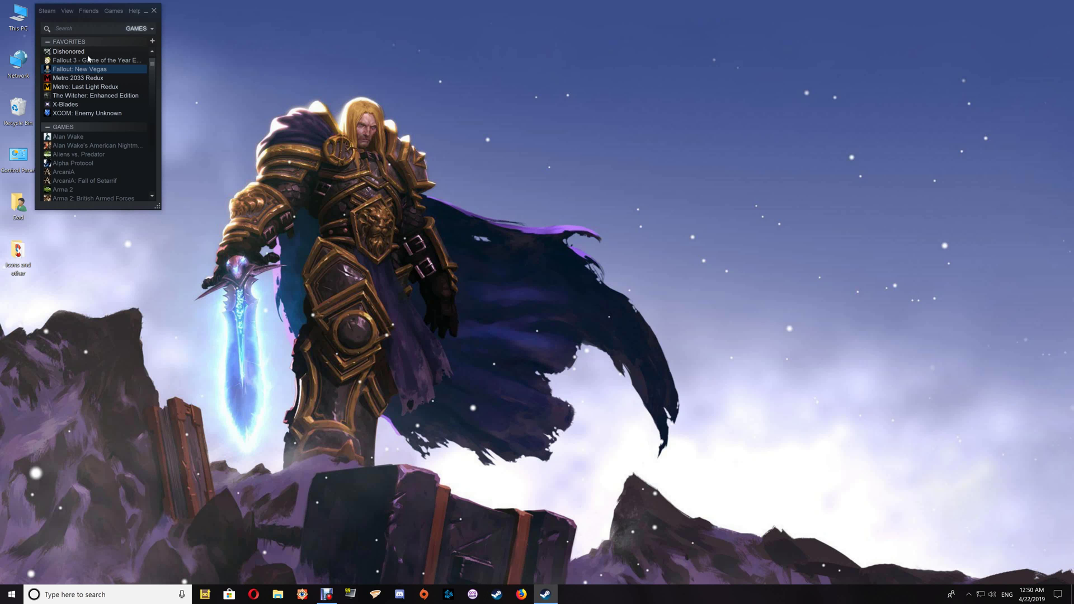
click(60, 61)
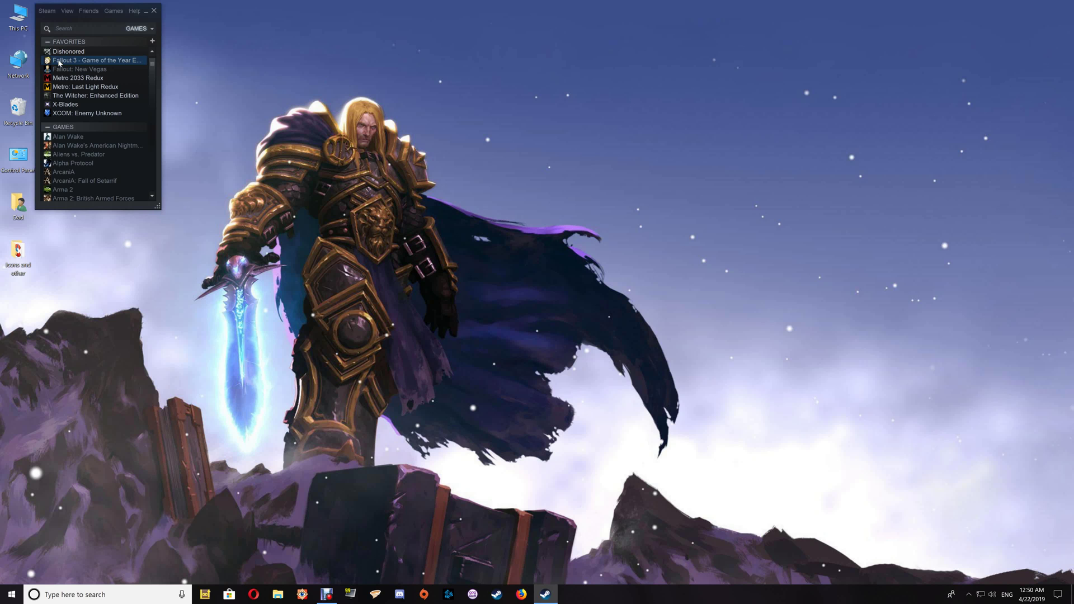
click(61, 70)
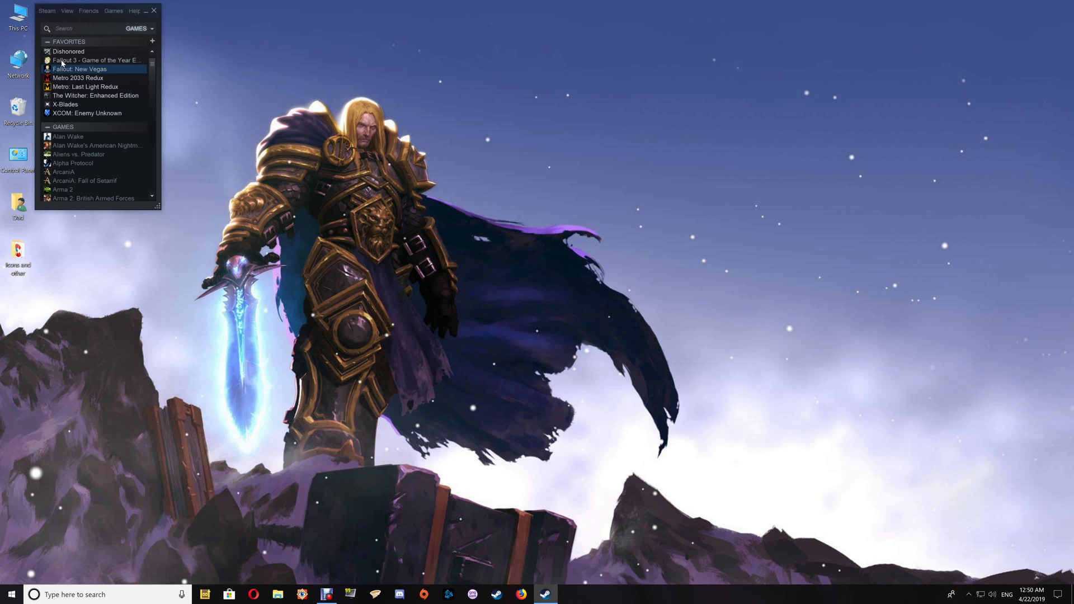
click(62, 61)
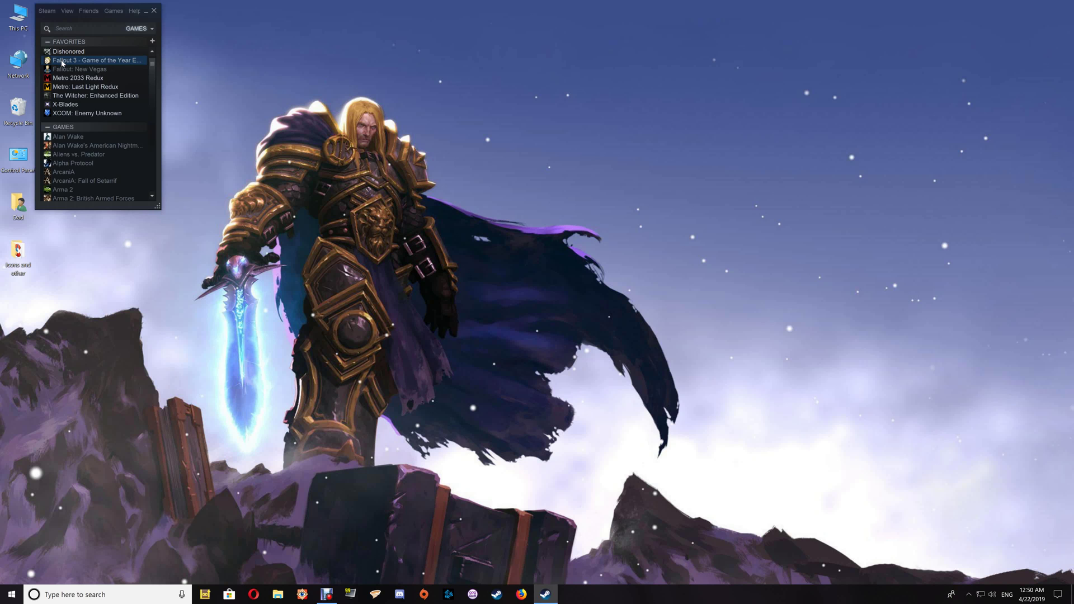
right_click(62, 62)
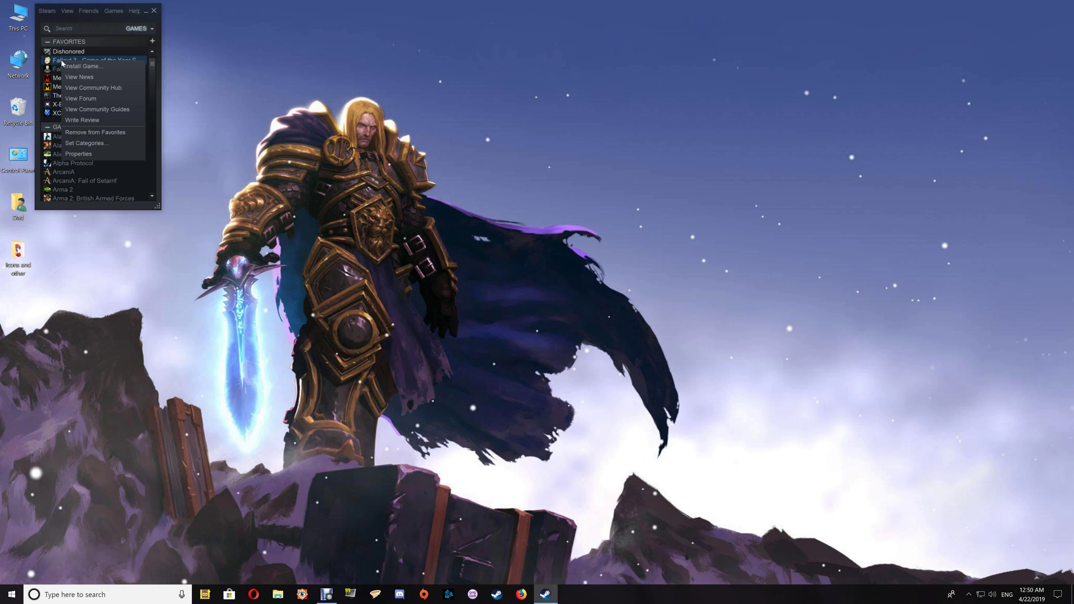
click(77, 155)
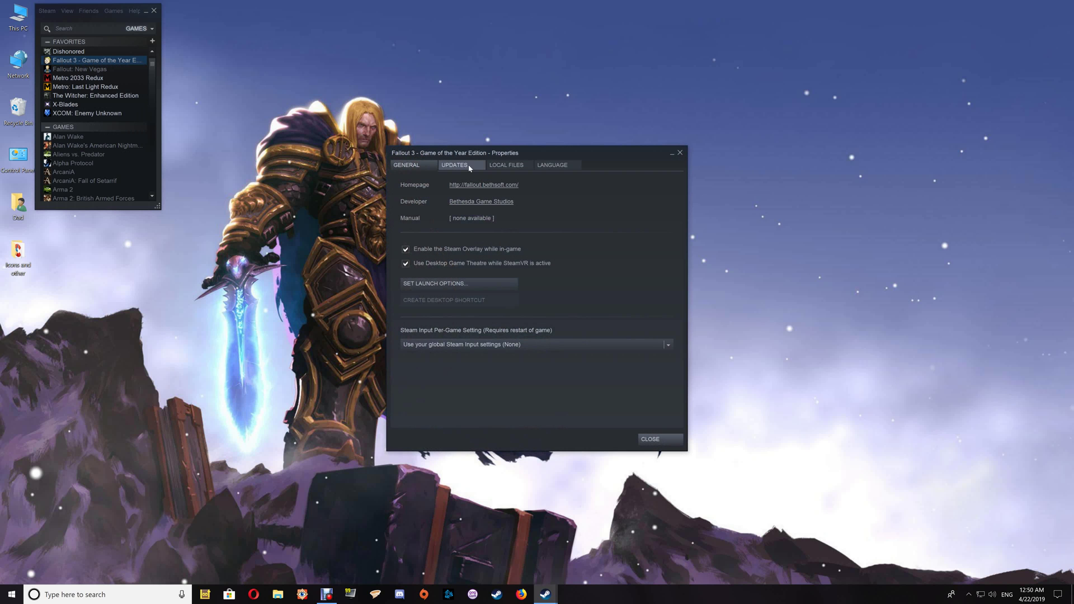
click(497, 167)
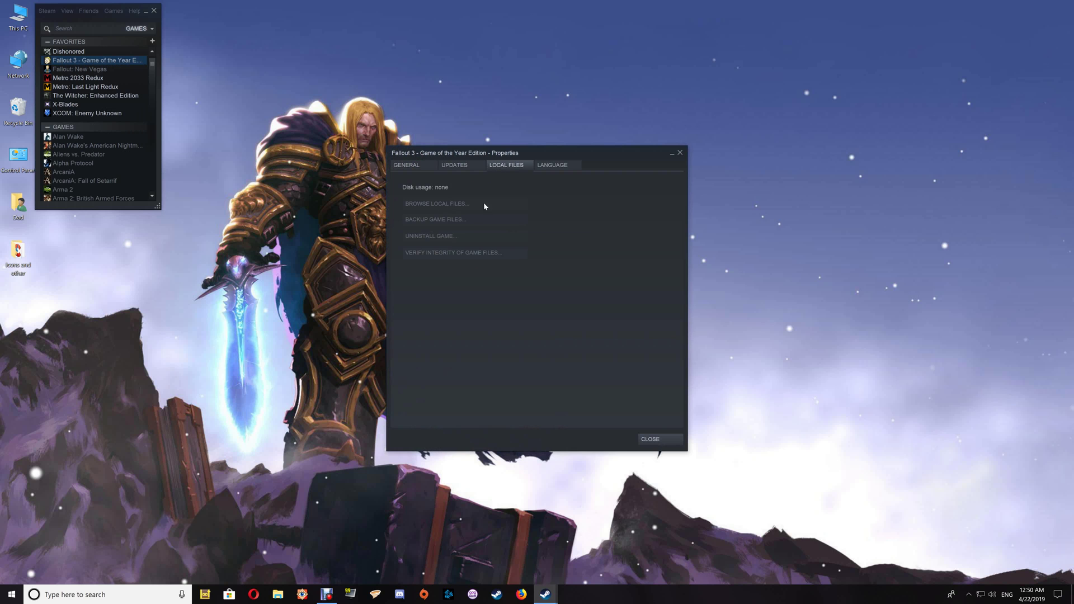
click(679, 153)
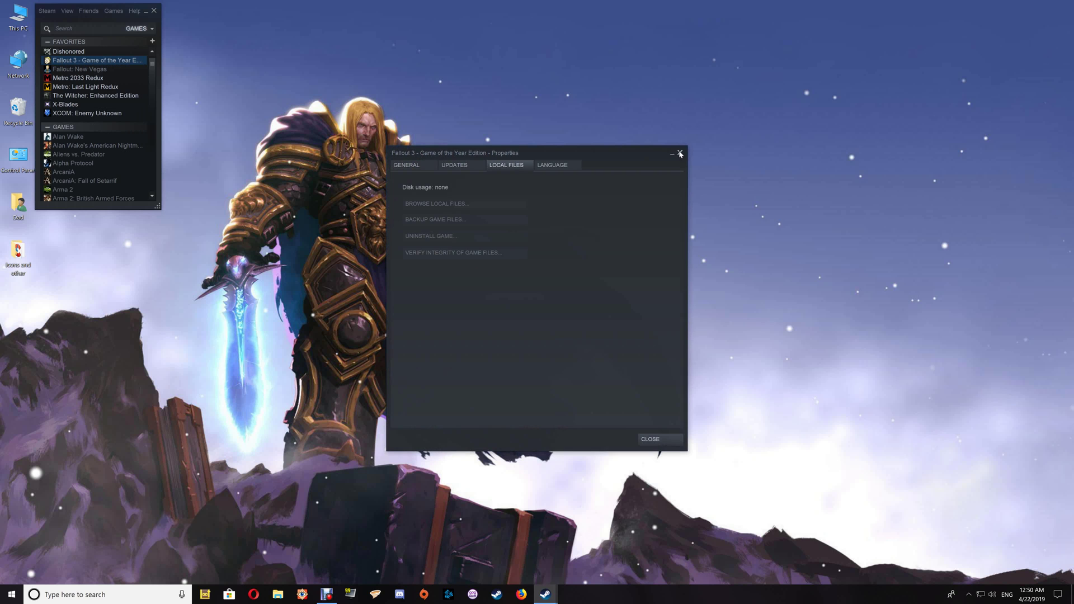
Check Fallout: New Vegas's local files in its Steam properties, then close Steam.
right_click(81, 70)
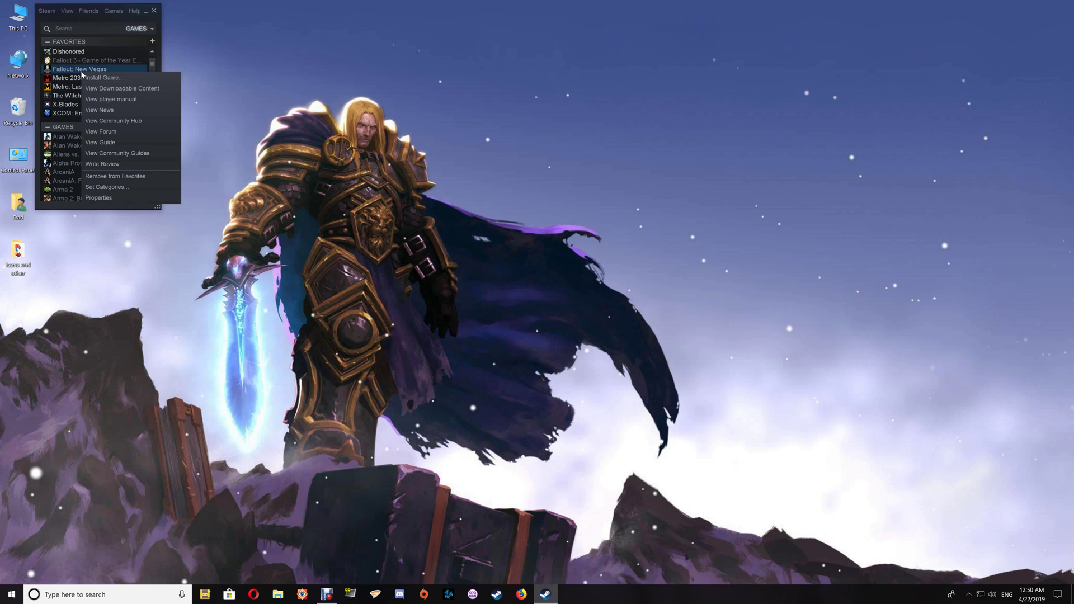
click(100, 198)
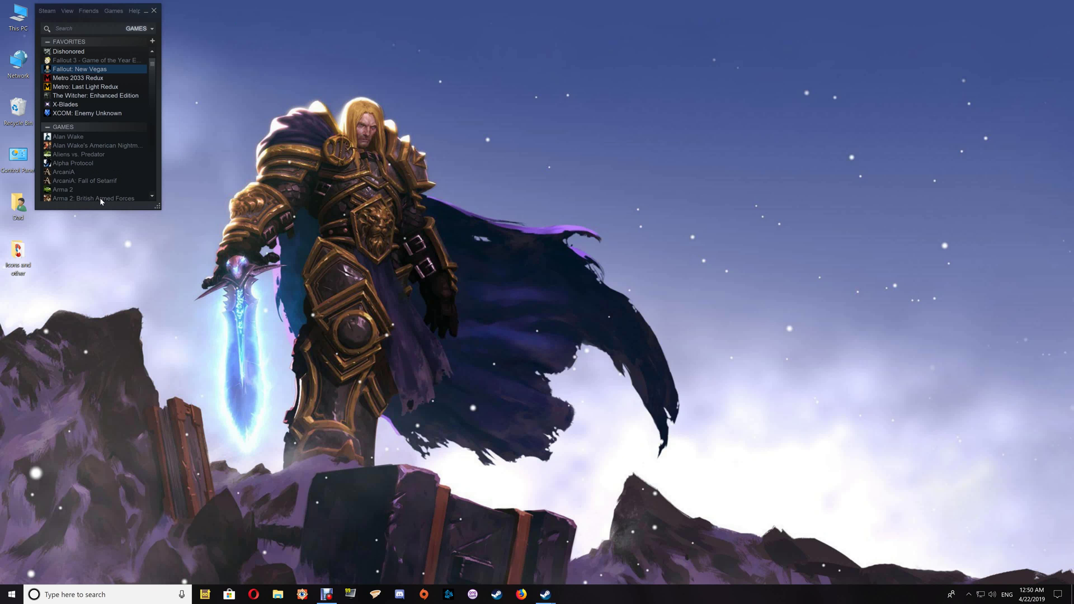
click(512, 168)
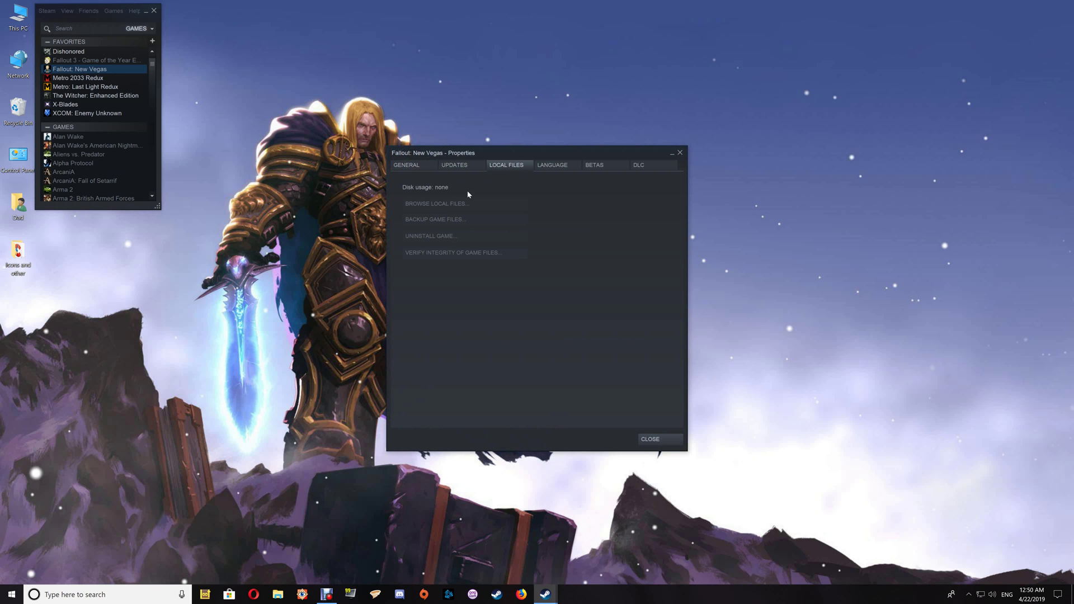
click(680, 151)
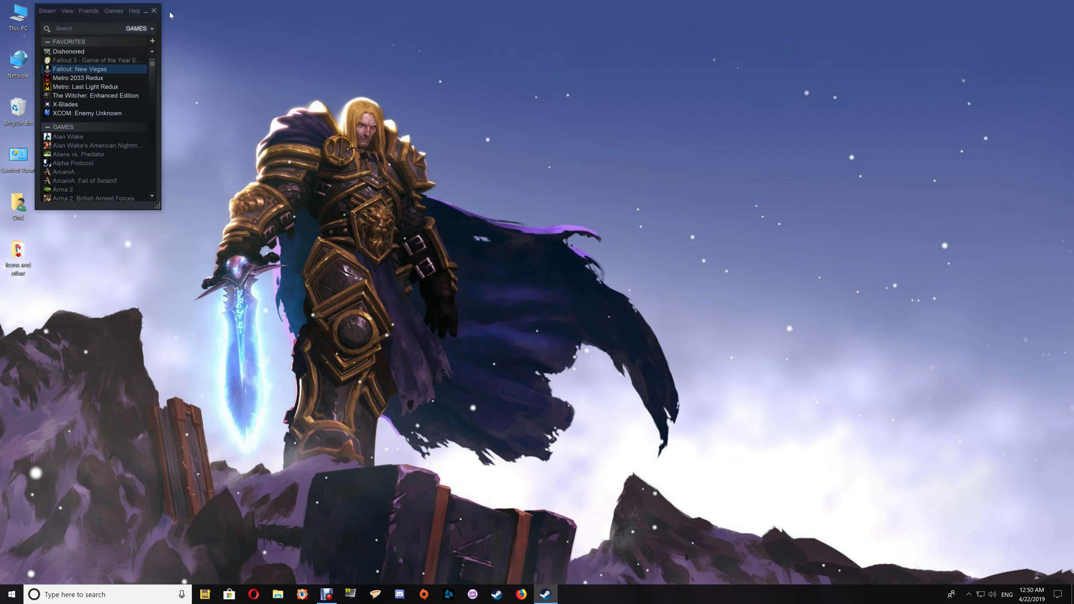
click(154, 10)
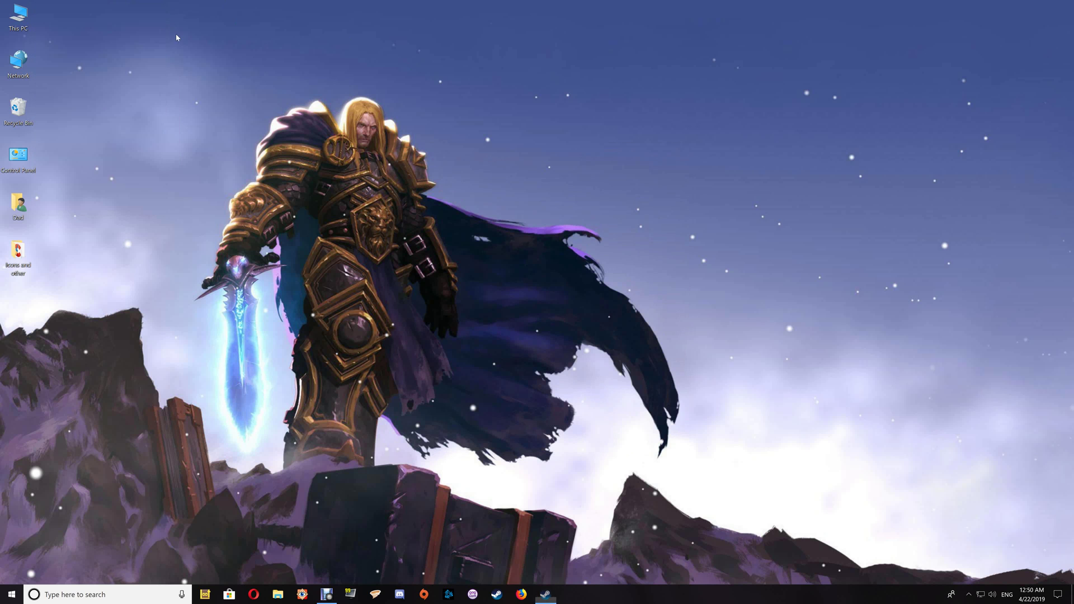
In GOG Galaxy, open Fallout 3: Game of the Year Edition's install folder via Manage installation > Show folder.
click(473, 600)
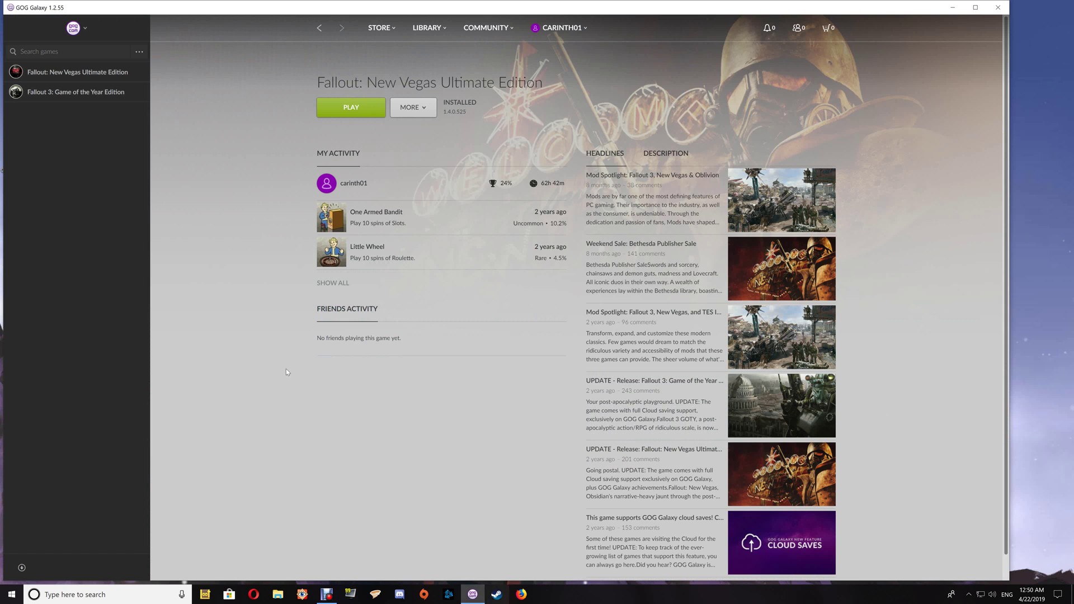
click(94, 95)
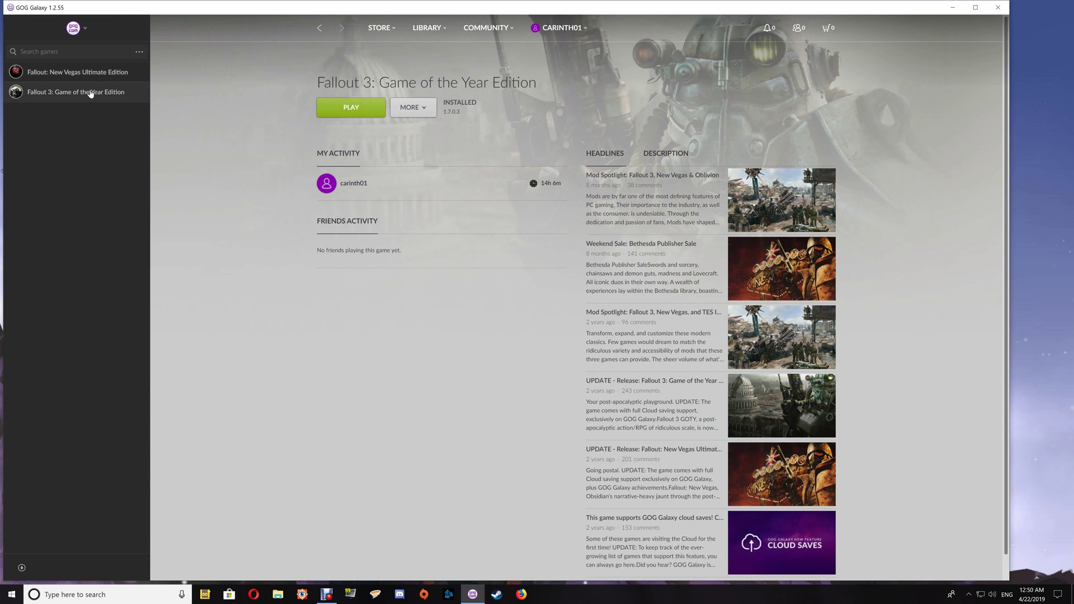
click(426, 110)
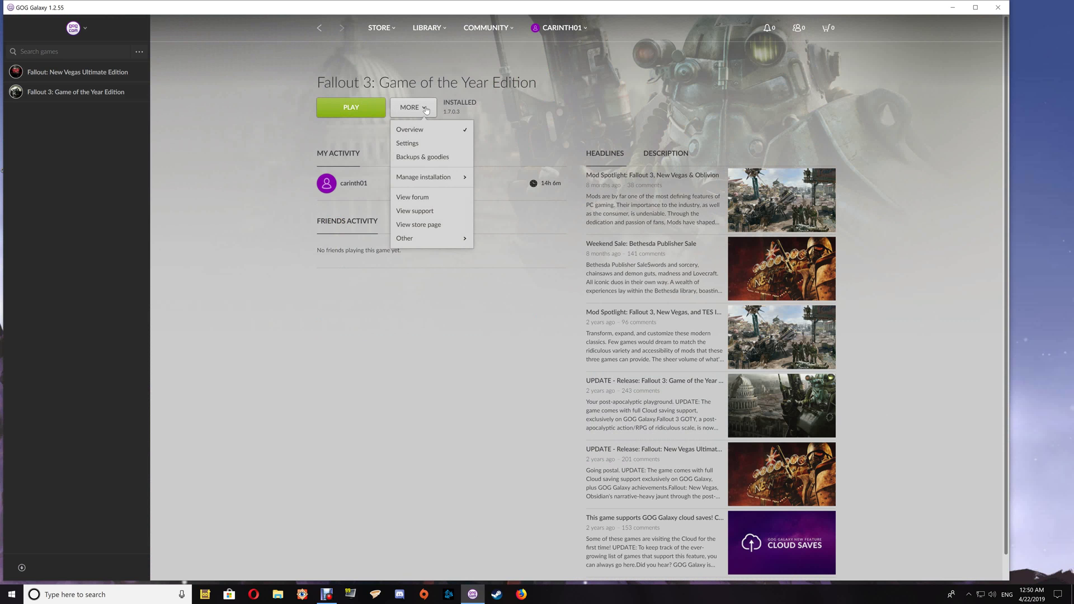
mouse_move(412, 177)
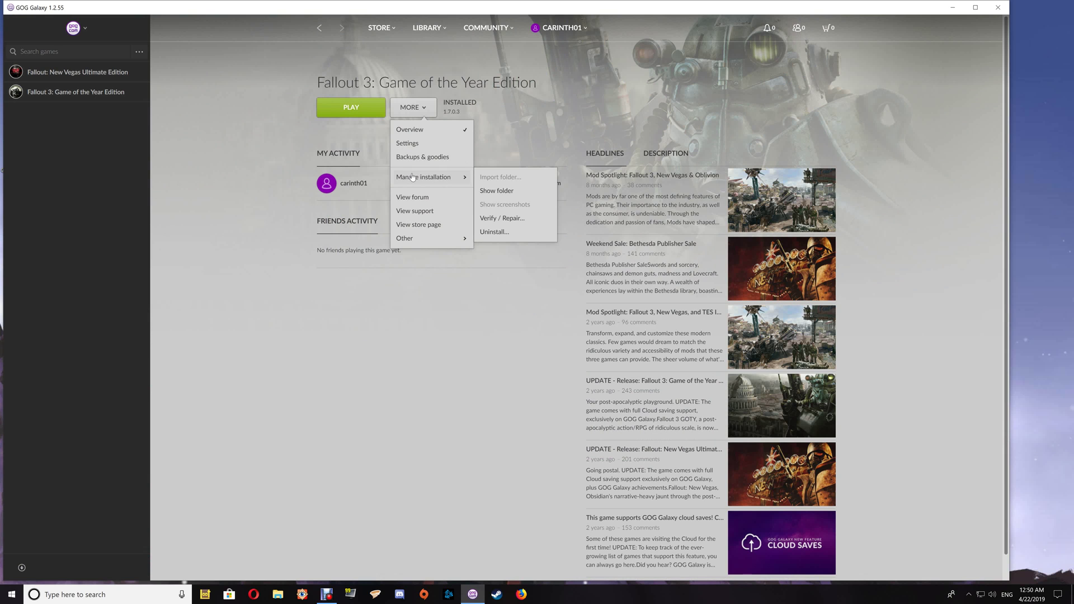
click(499, 195)
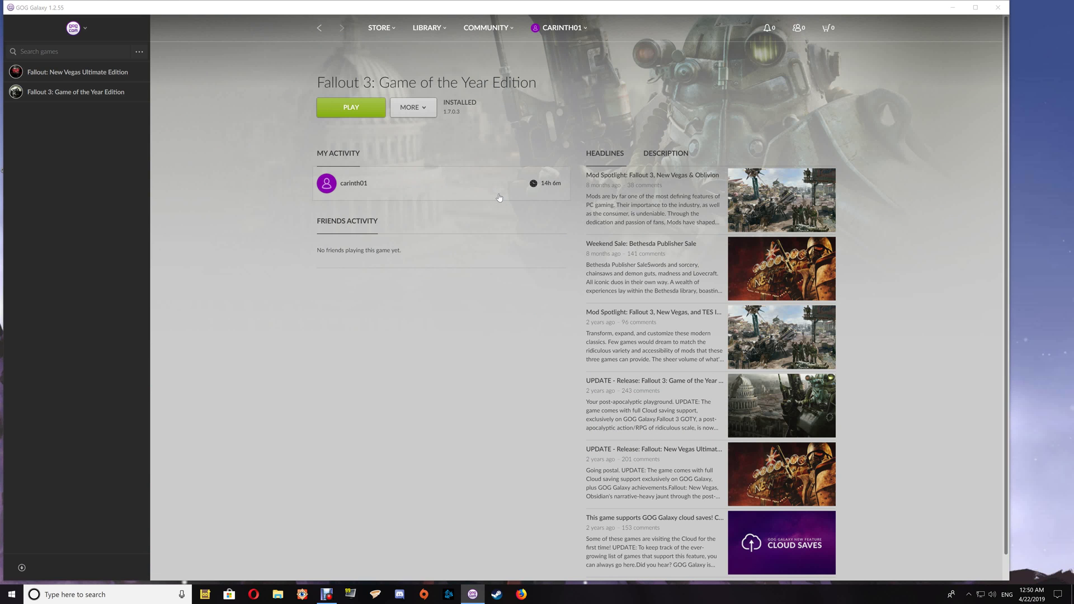
Go to the Fallout: New Vegas Ultimate Edition page and dismiss its MORE menu.
click(73, 79)
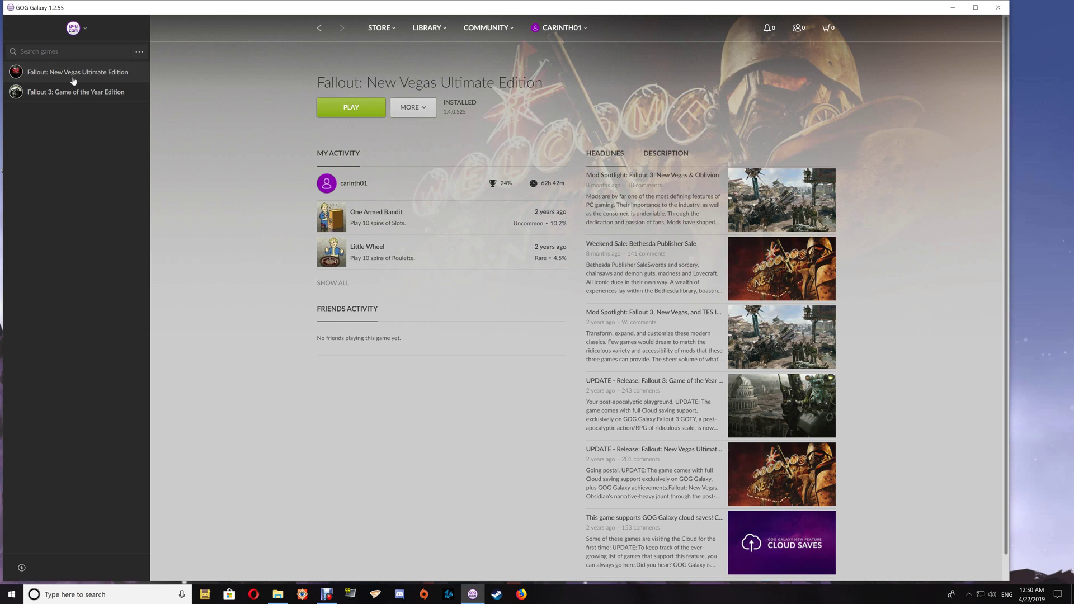
click(411, 111)
mouse_move(407, 182)
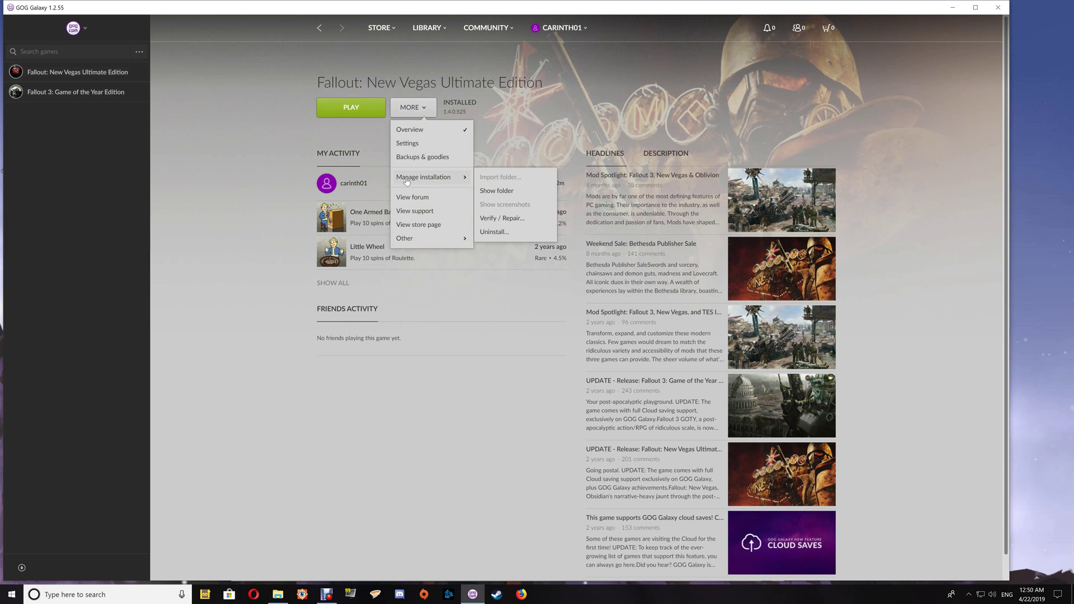
click(497, 191)
Close GOG Galaxy and untick Read-only in Fallout_default.ini's Properties.
click(998, 8)
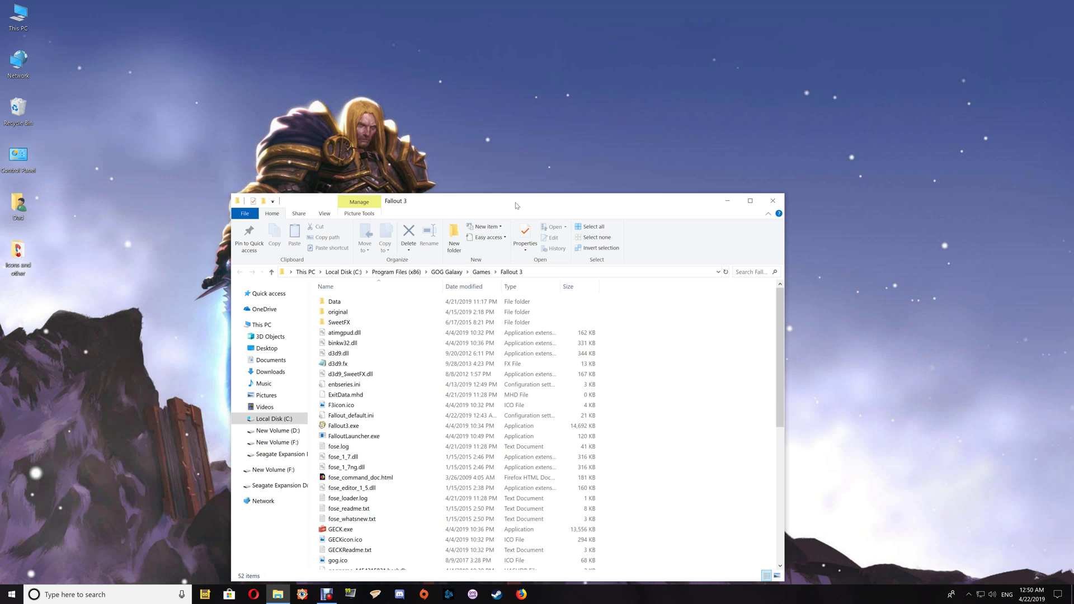
drag(516, 204, 498, 79)
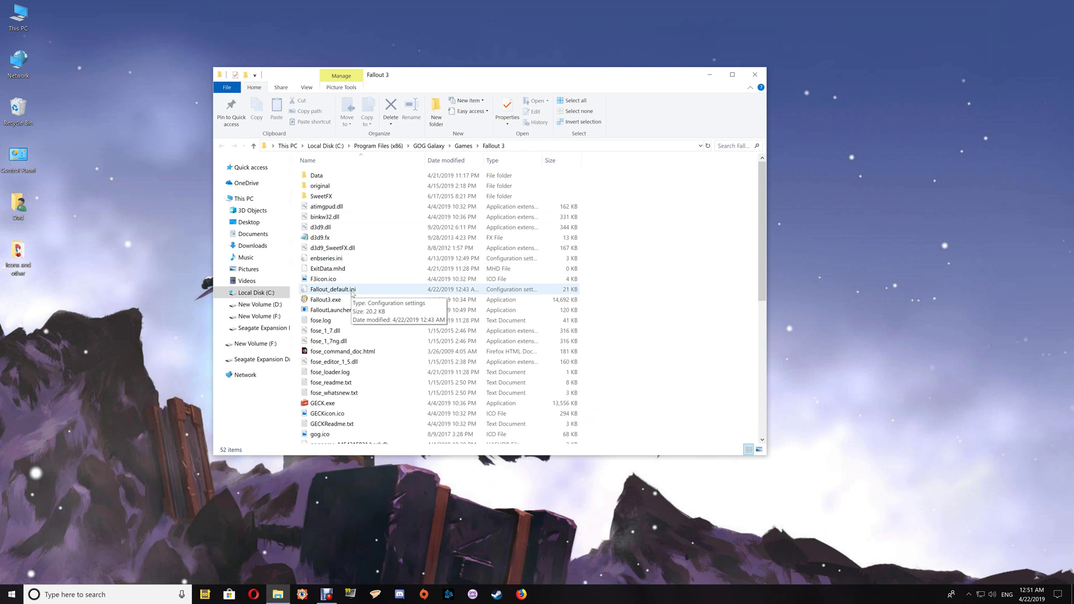
click(352, 291)
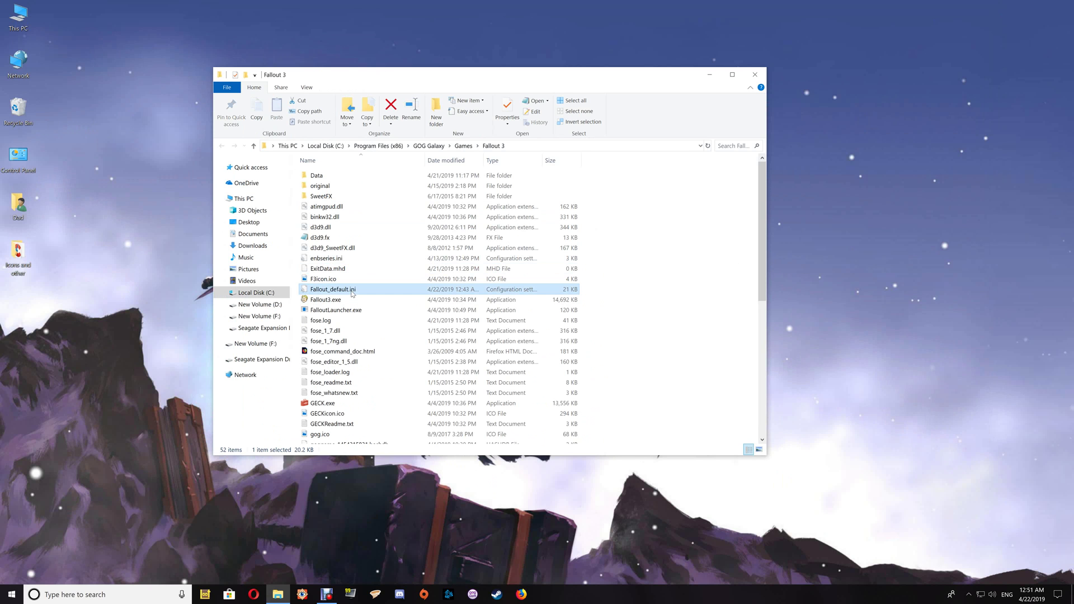
right_click(345, 292)
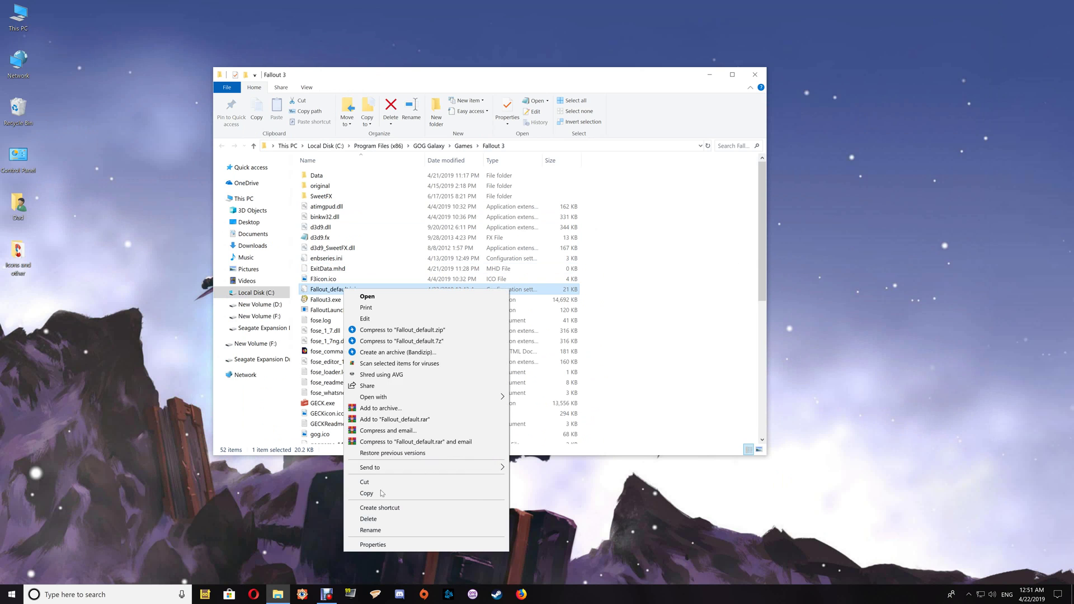
click(380, 546)
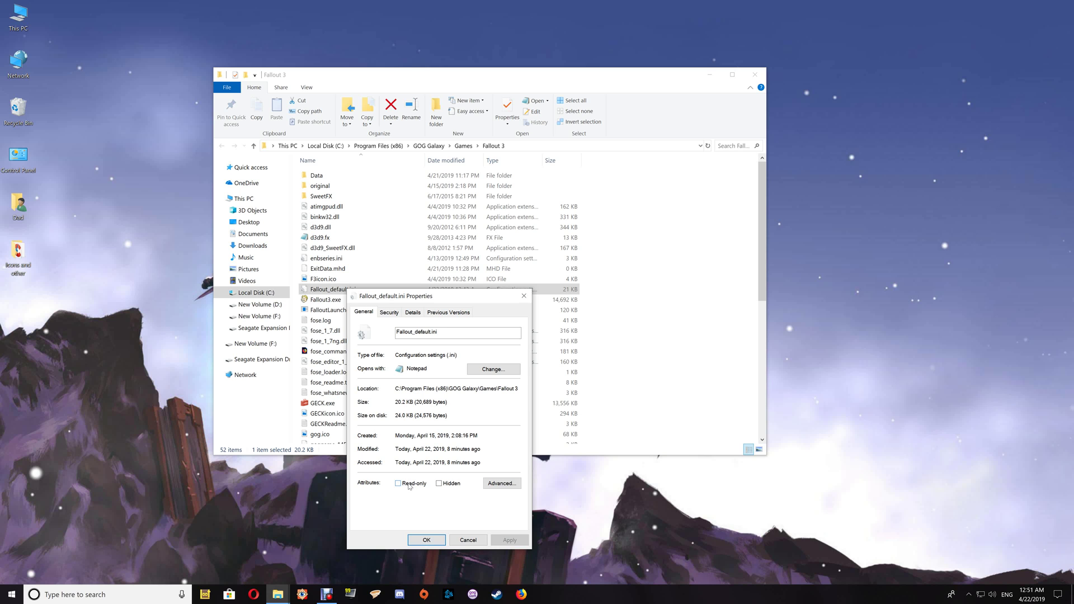
click(432, 541)
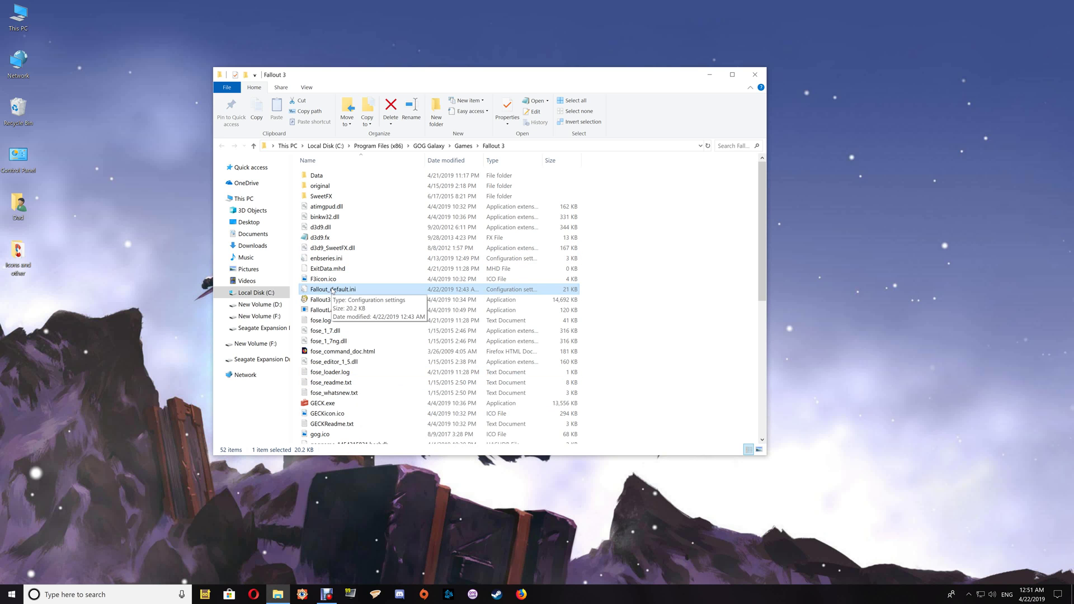
Open Fallout_default.ini in Notepad and locate the iPresentInterval setting with Find.
double_click(332, 290)
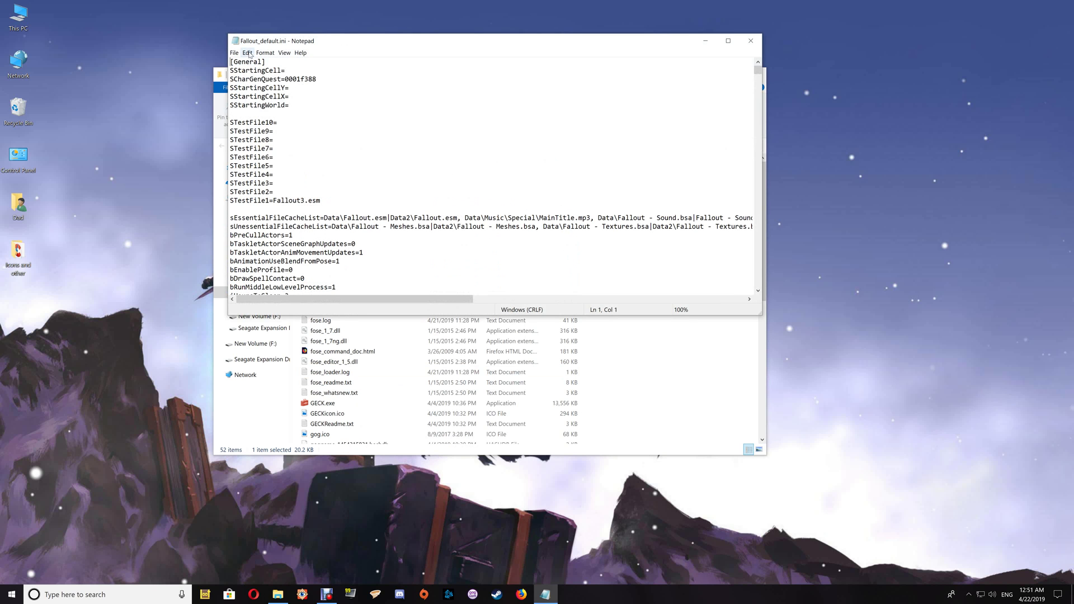
click(249, 53)
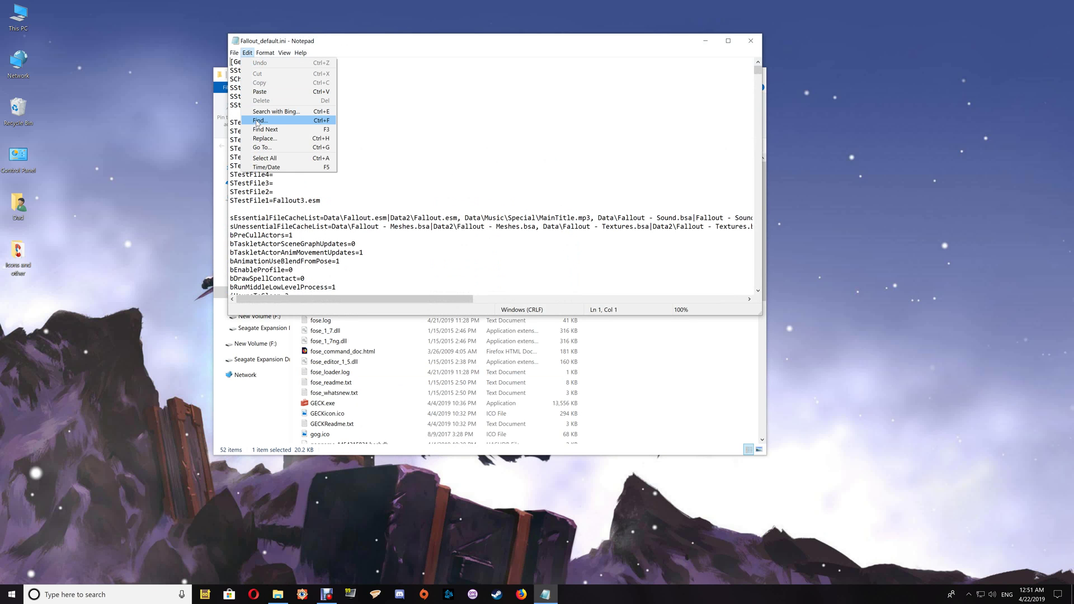
click(257, 121)
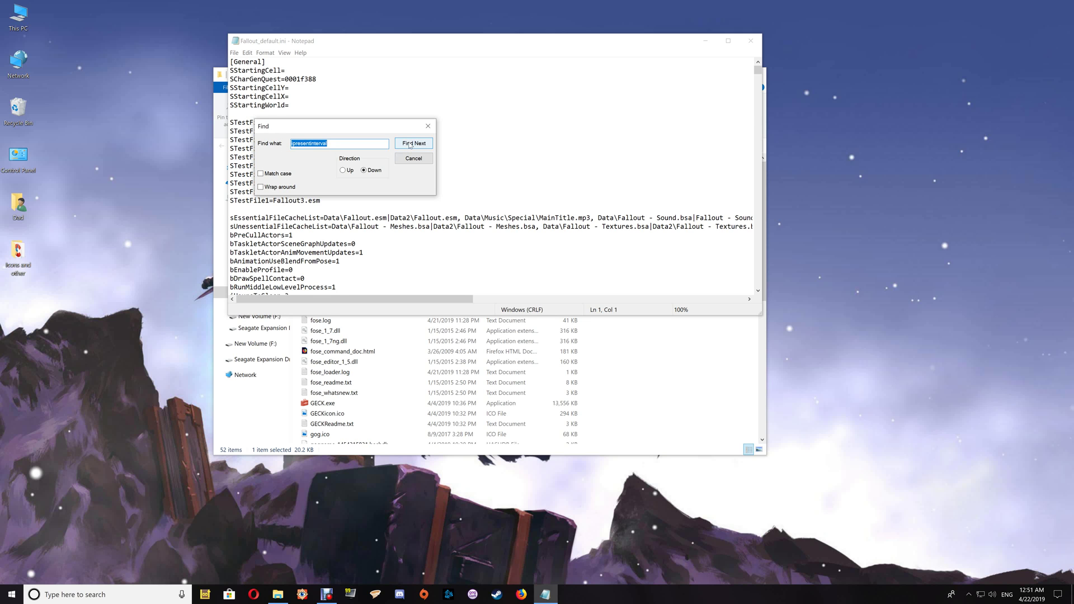
click(410, 145)
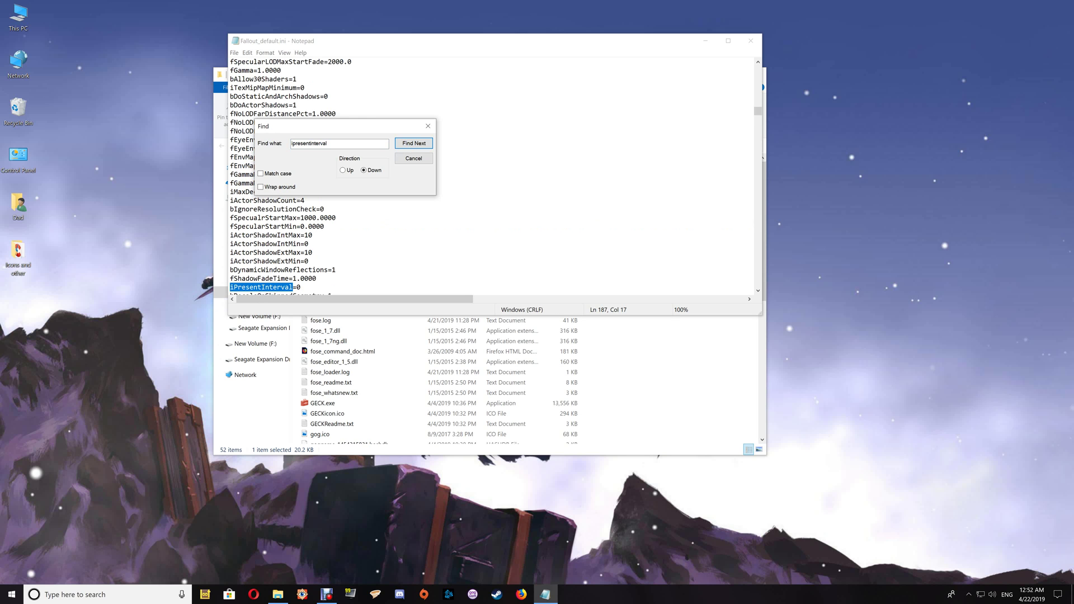
click(429, 128)
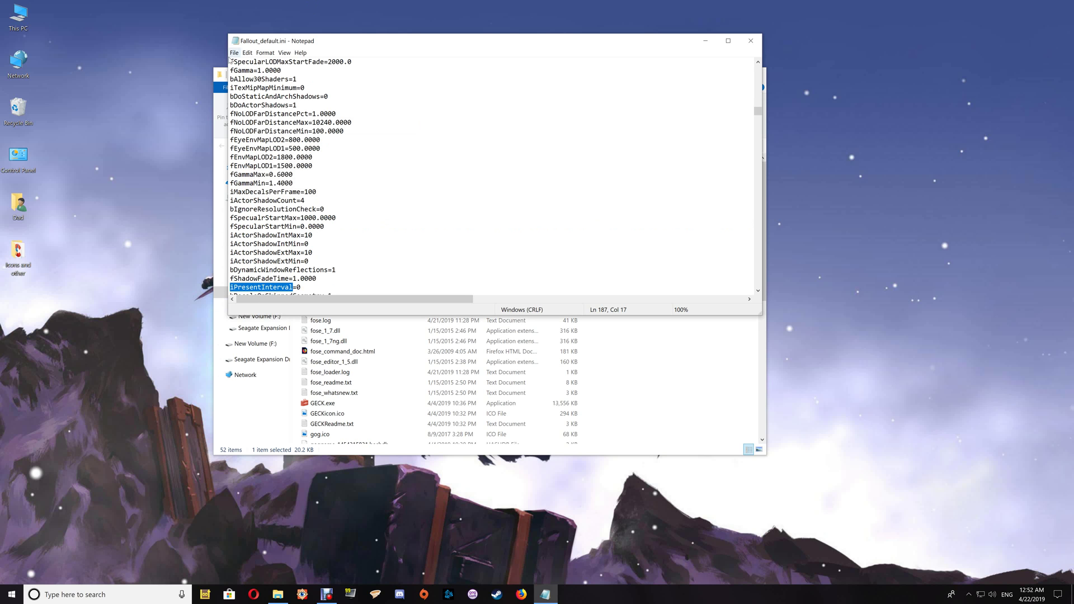
Save Fallout_default.ini with iPresentInterval=0 and close Notepad.
click(234, 52)
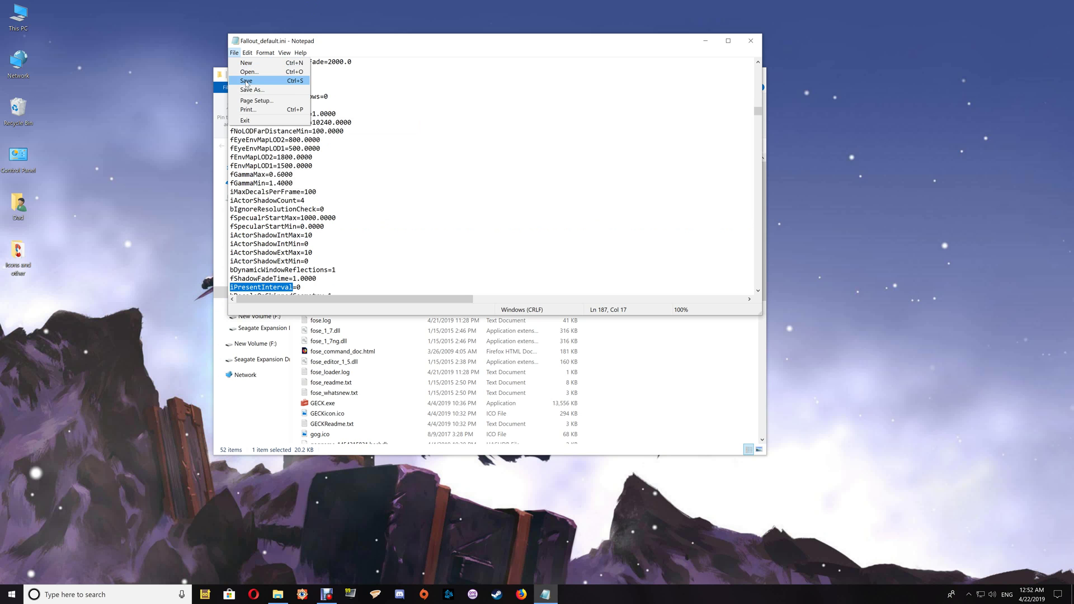
click(246, 81)
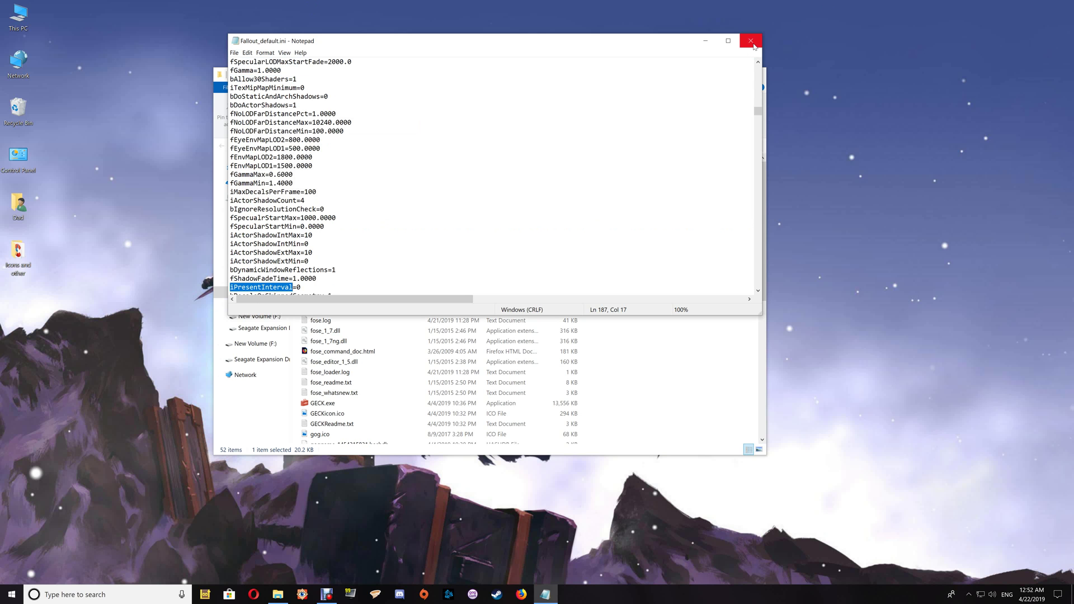
click(751, 41)
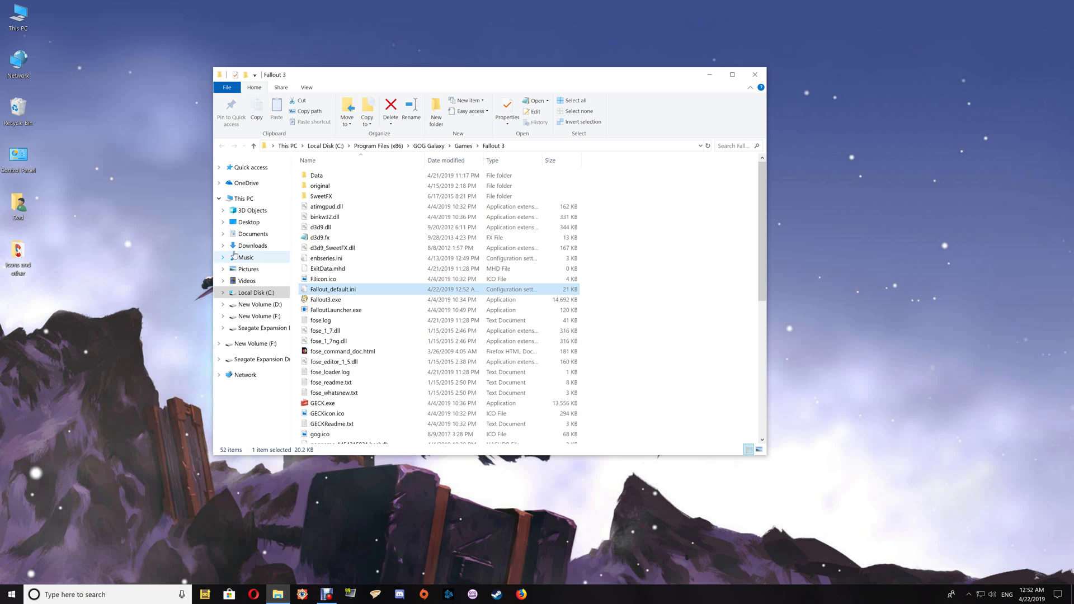
Navigate to Documents > My Games > Fallout3.
click(245, 235)
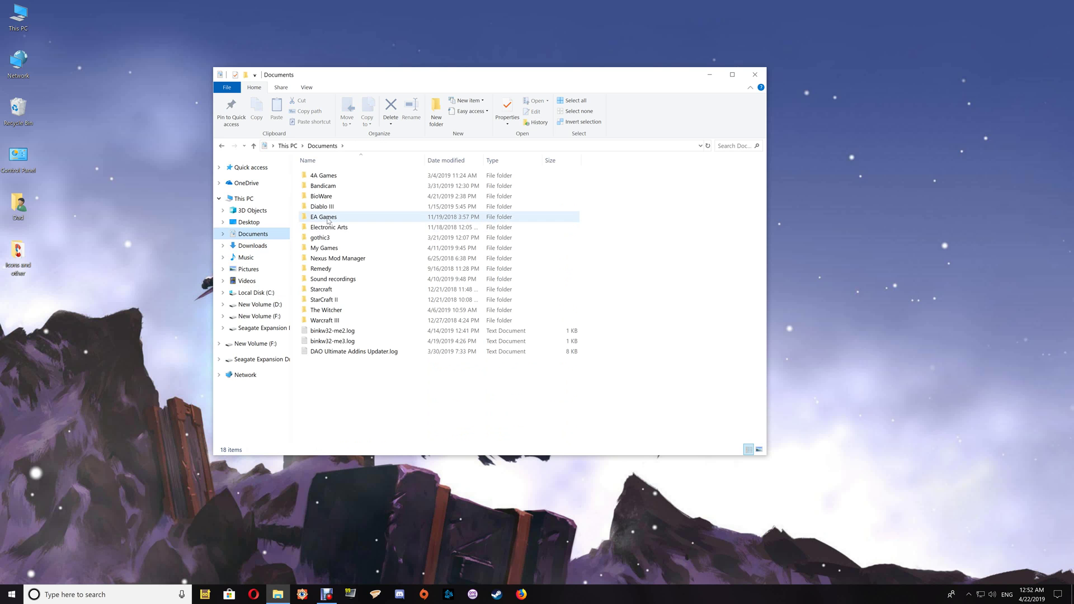
double_click(324, 248)
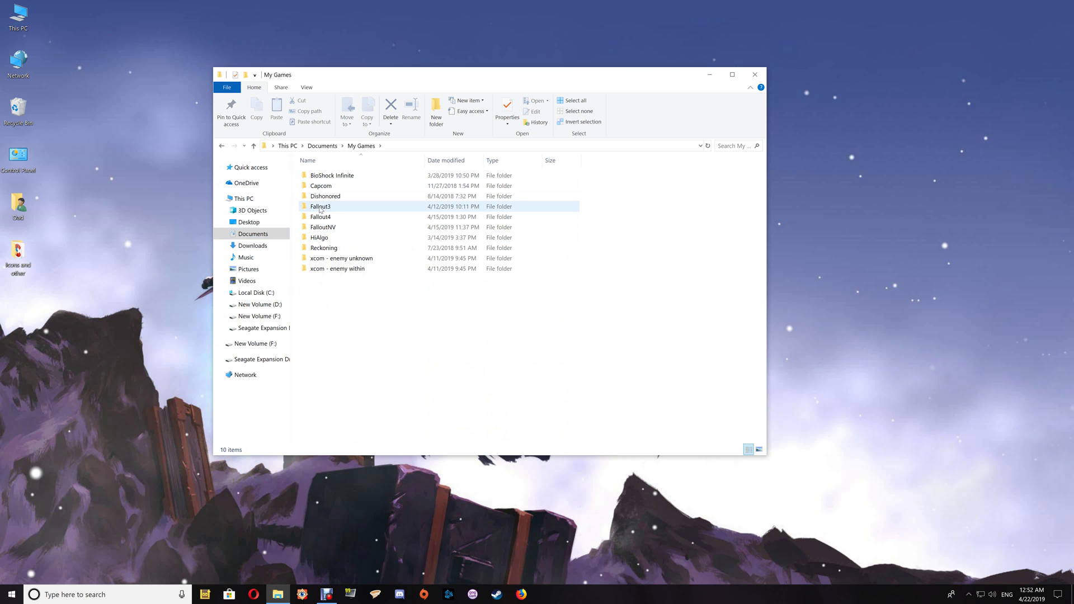
mouse_move(320, 210)
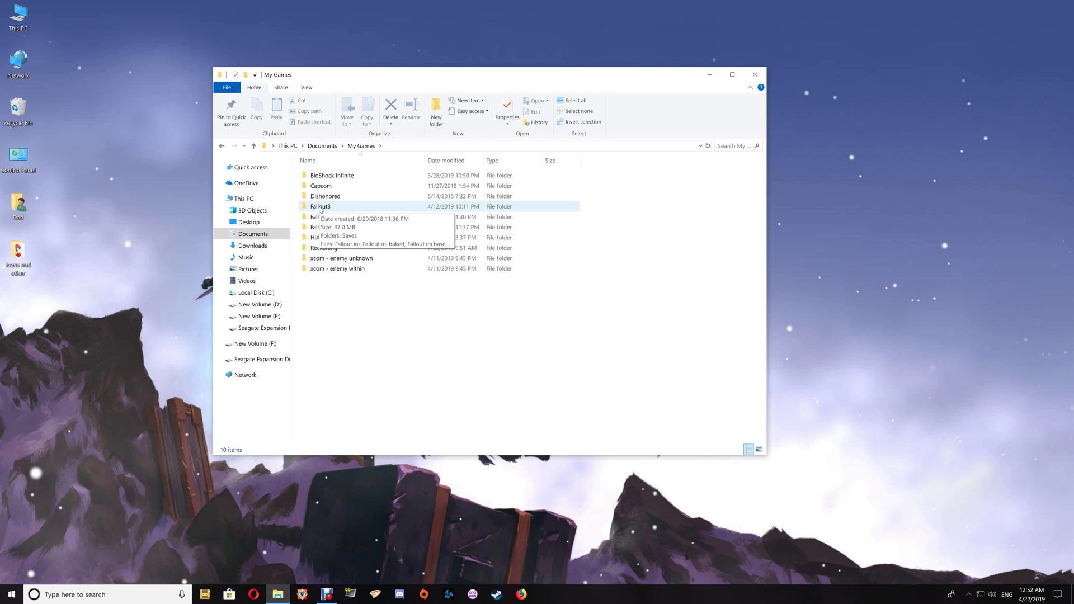
double_click(320, 209)
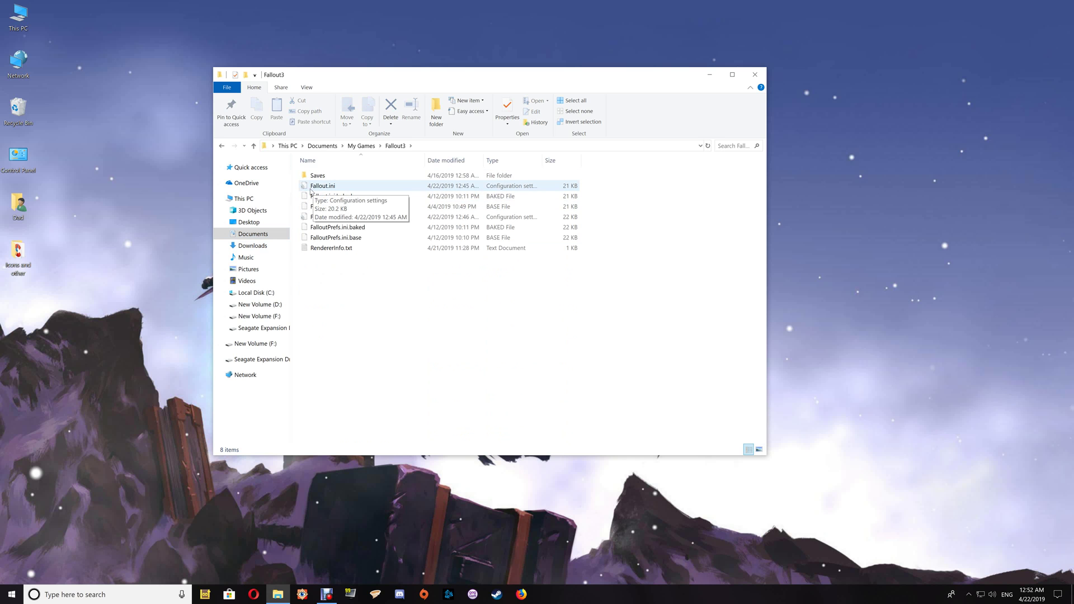
Confirm Fallout.ini's Properties with Read-only unchecked.
click(328, 190)
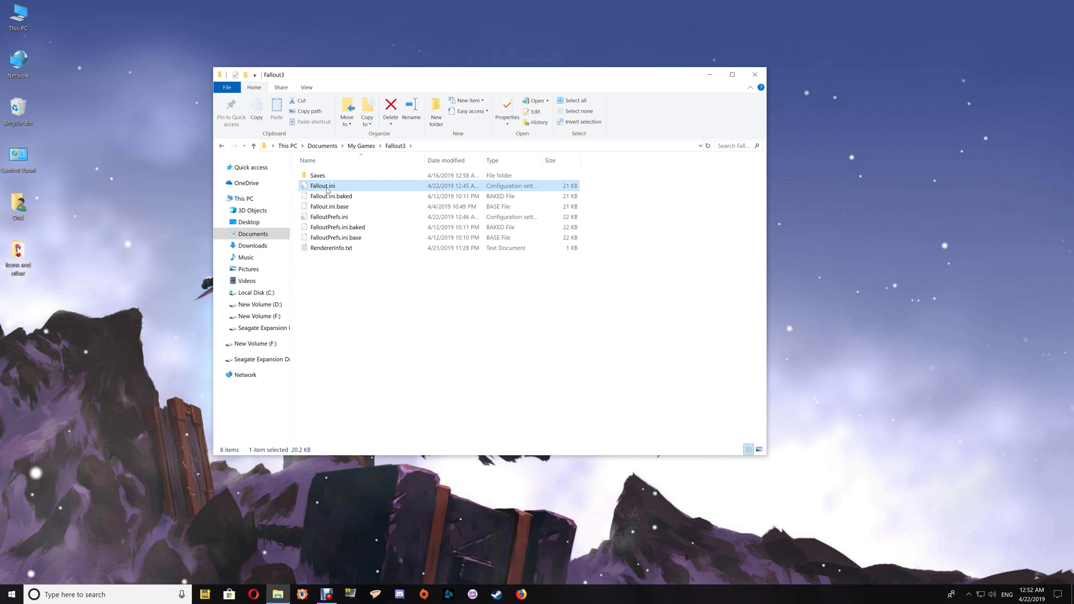
right_click(328, 191)
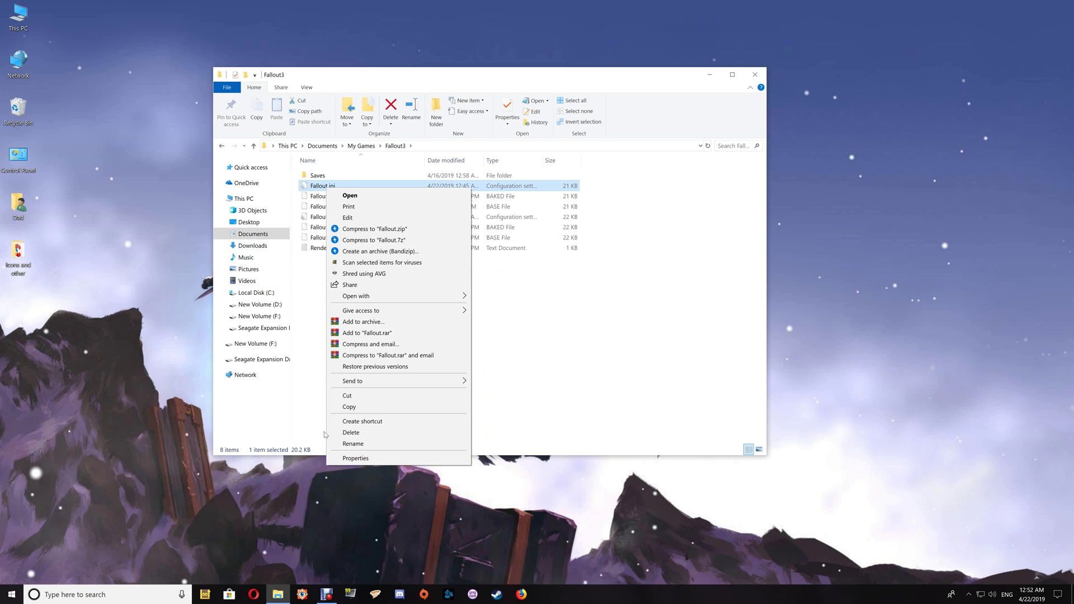
click(342, 458)
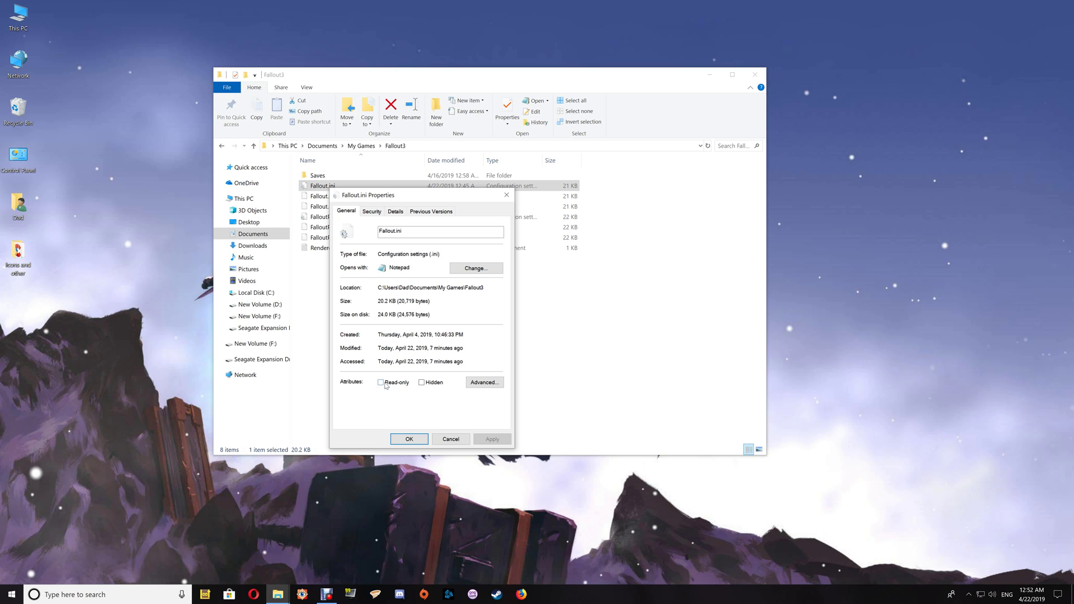
click(409, 439)
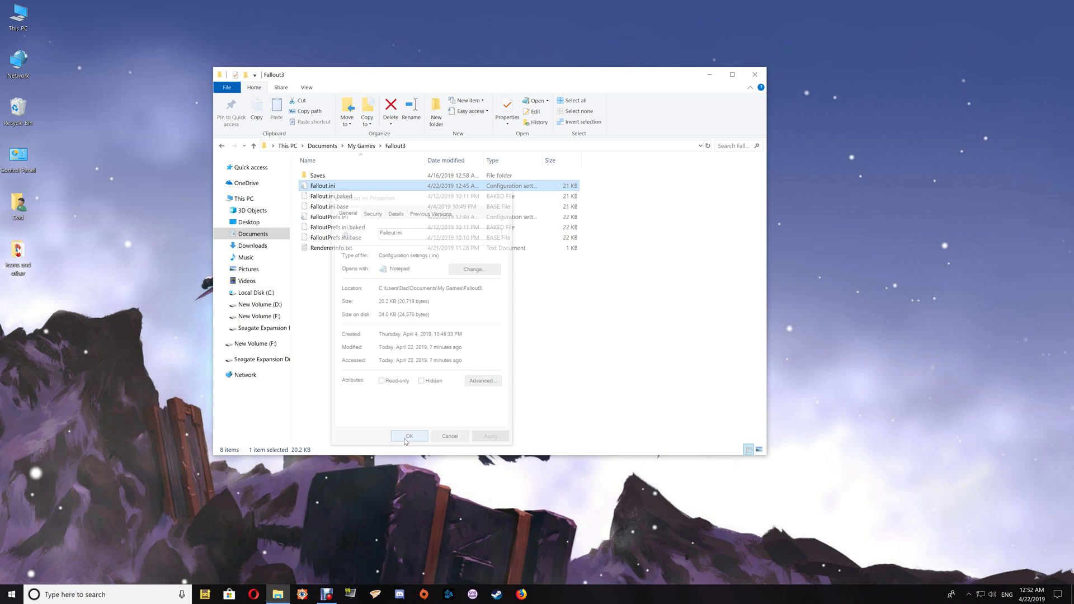
Open Fallout.ini in Notepad and find the 'ipresentinterval' line.
double_click(334, 189)
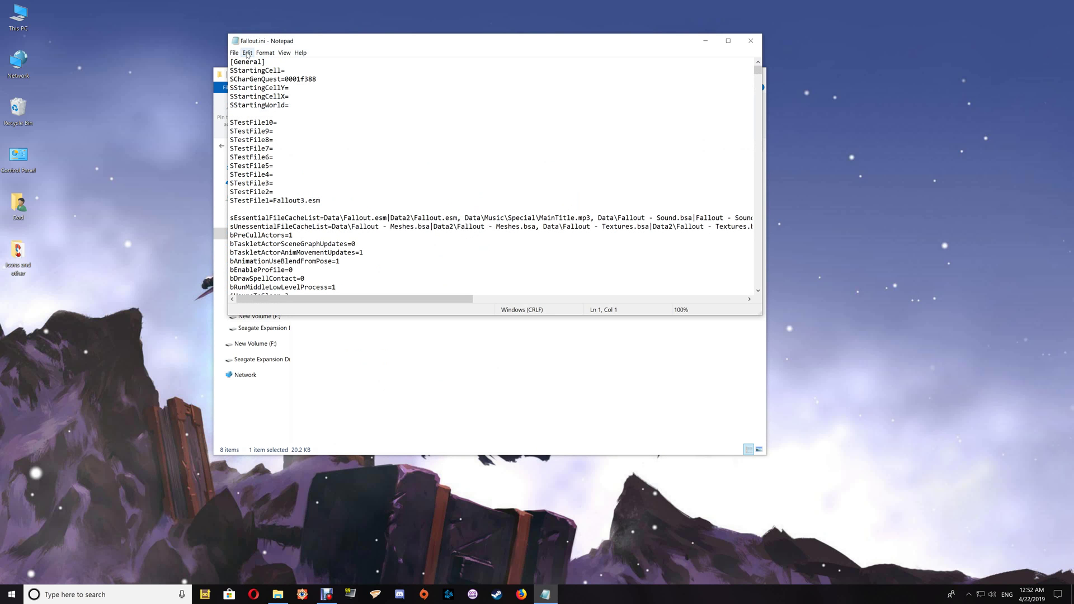
click(247, 54)
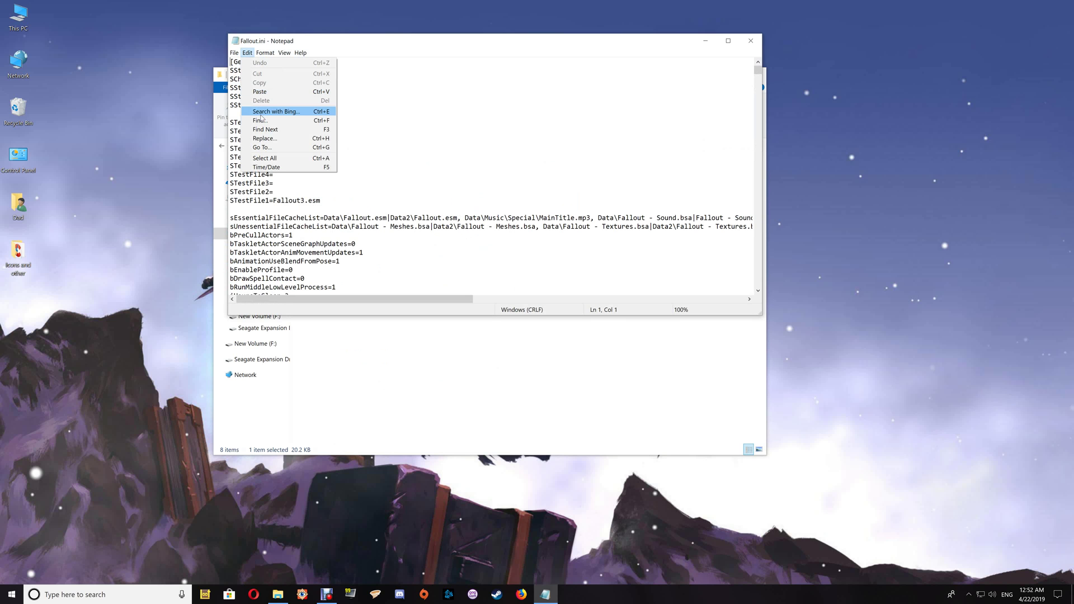
click(260, 121)
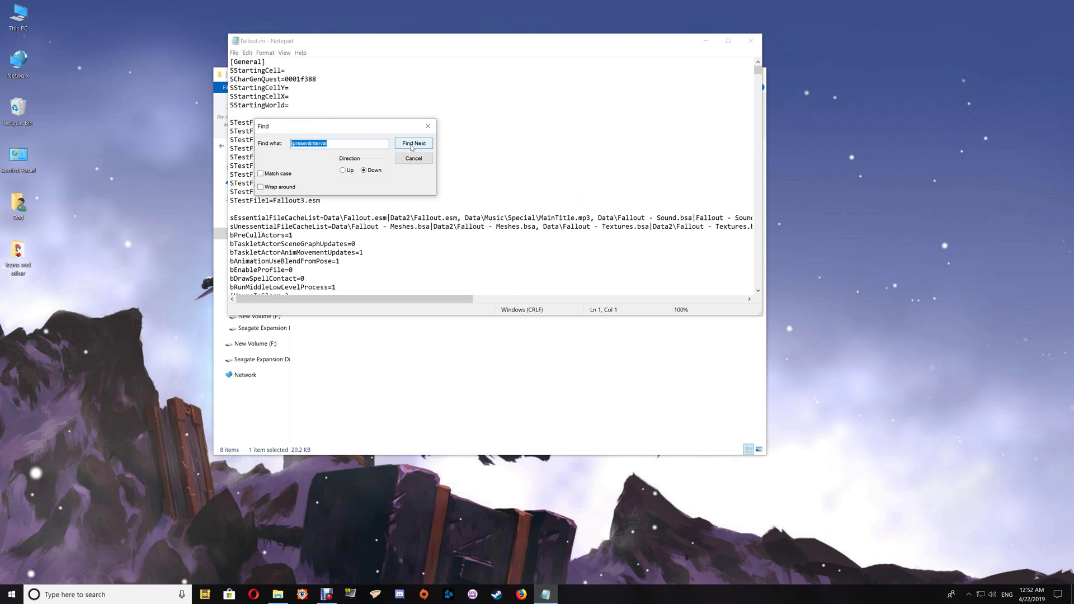
click(413, 144)
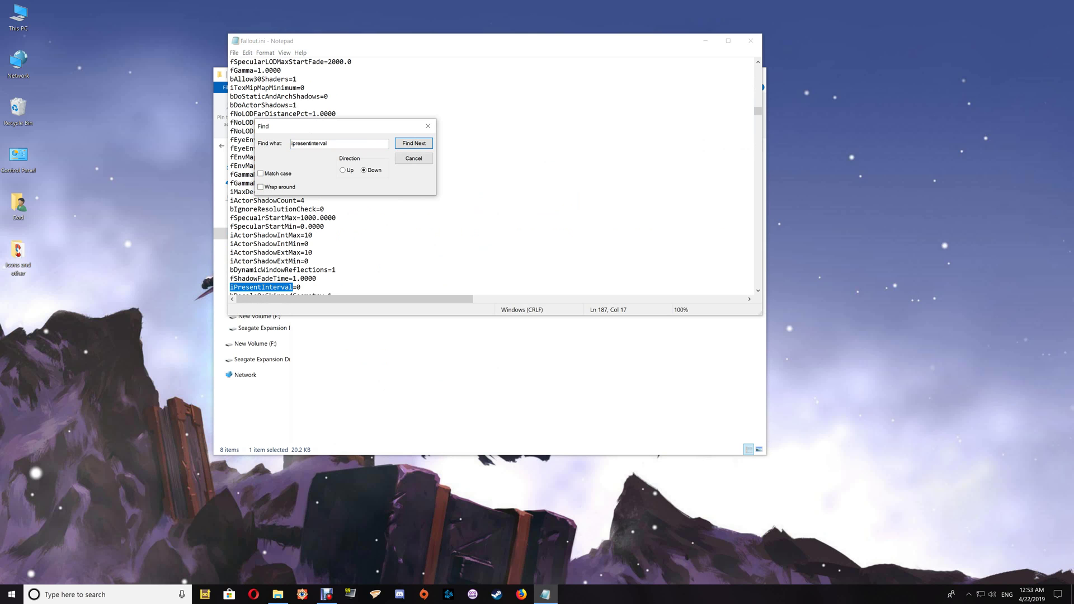
click(425, 128)
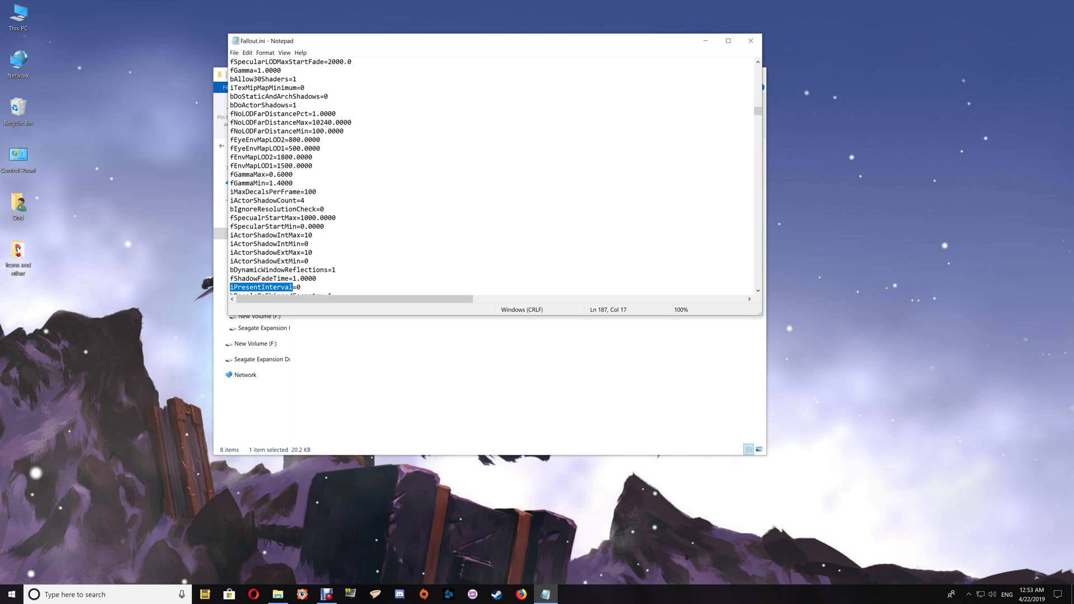
Save Fallout.ini with iPresentInterval=0 and close Notepad.
click(234, 53)
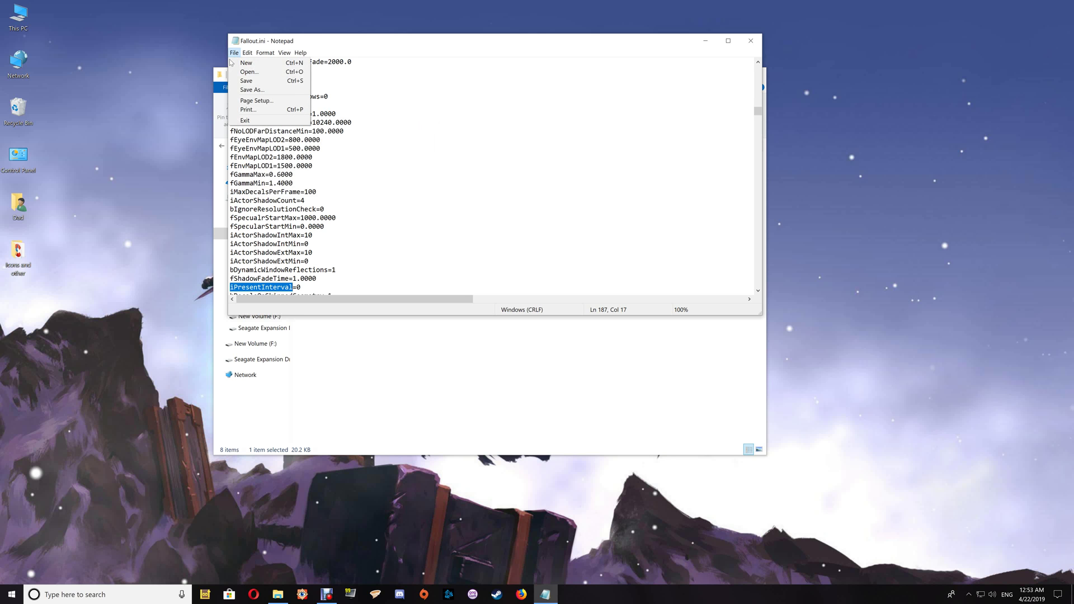
click(236, 81)
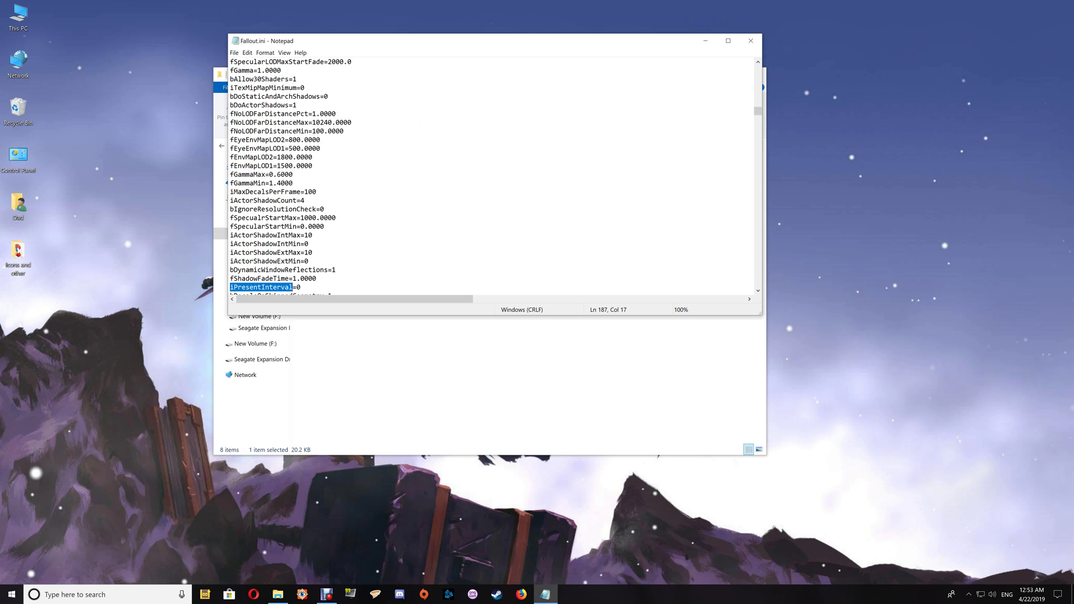
click(752, 40)
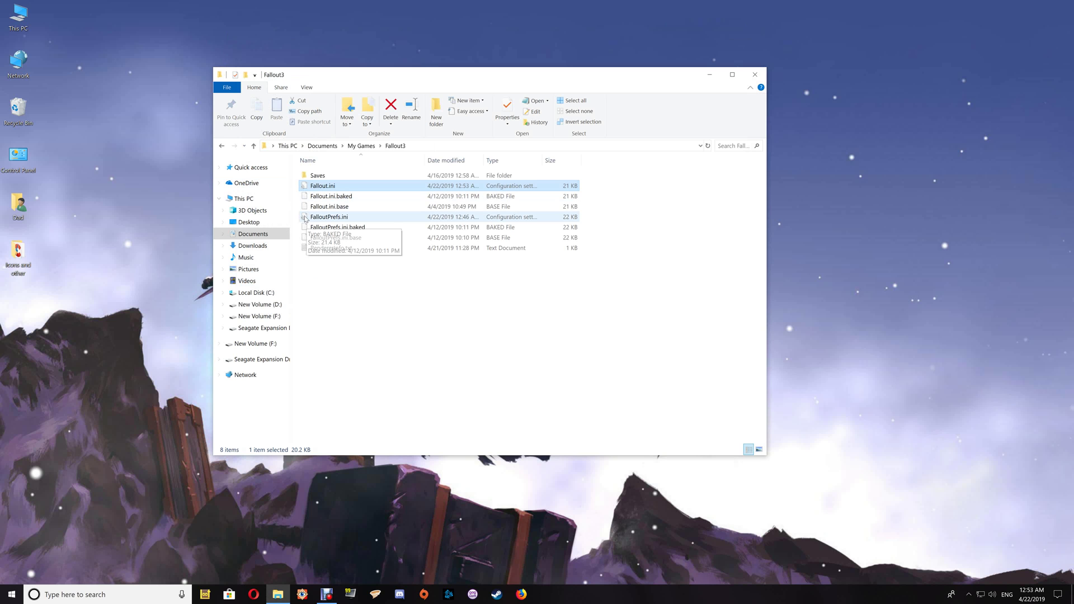
Confirm FalloutPrefs.ini's Properties with the Read-only attribute unticked.
click(331, 219)
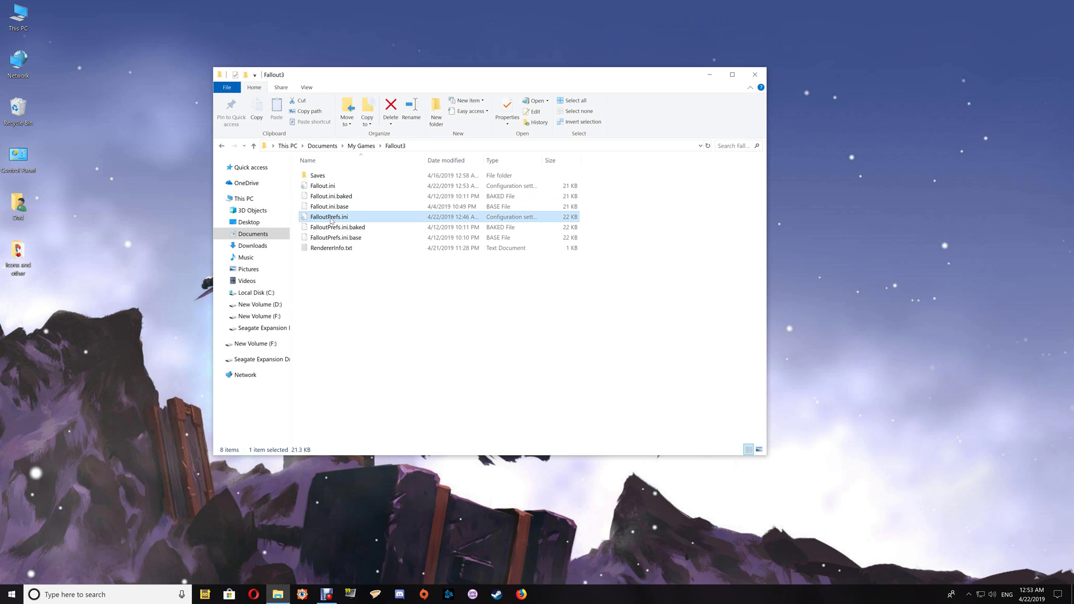
right_click(331, 220)
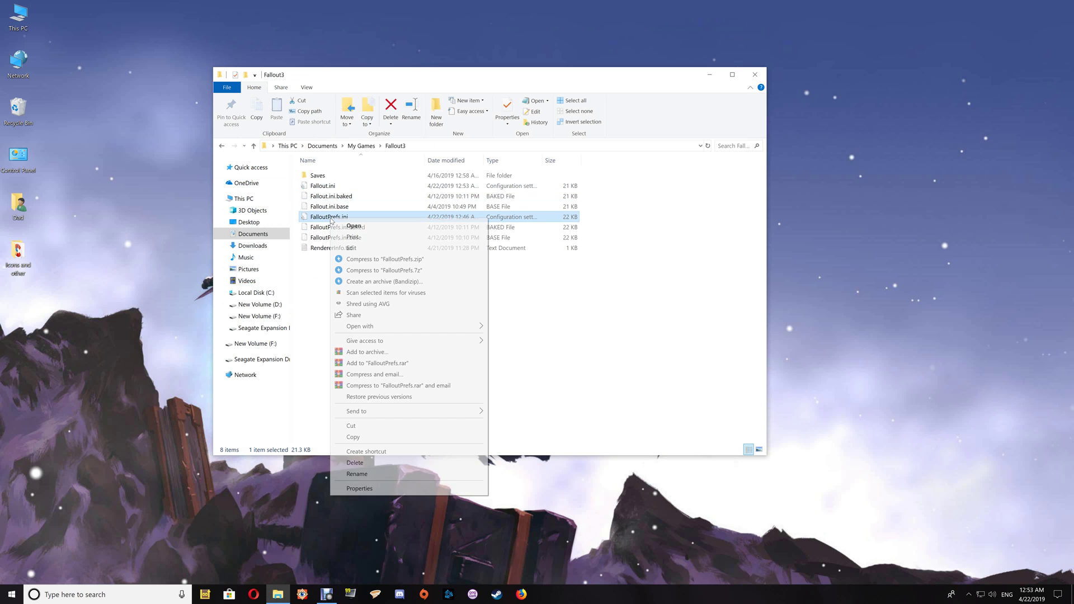
click(359, 489)
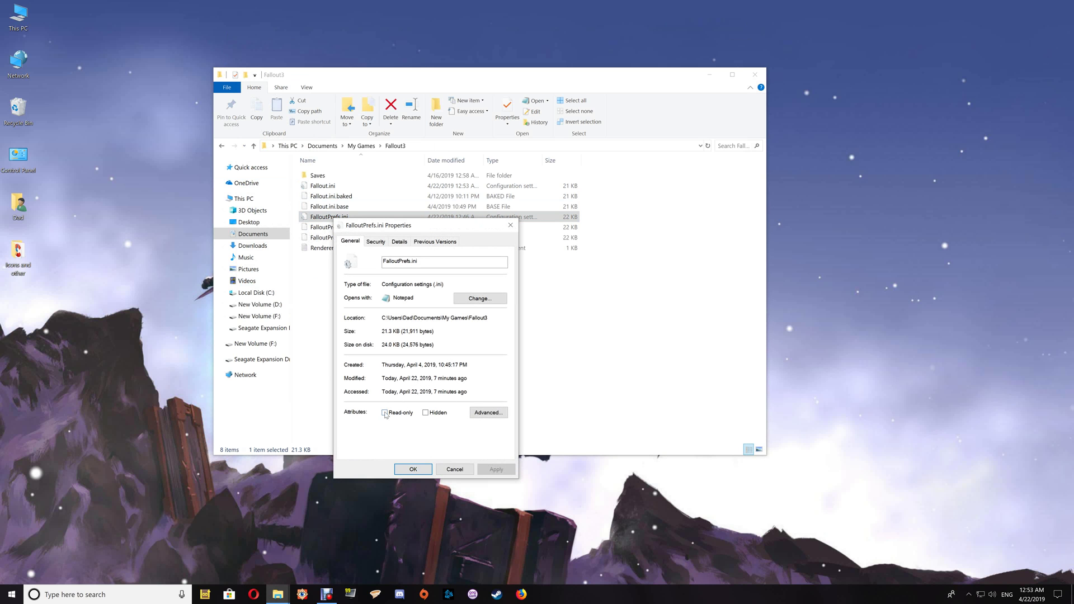
click(409, 472)
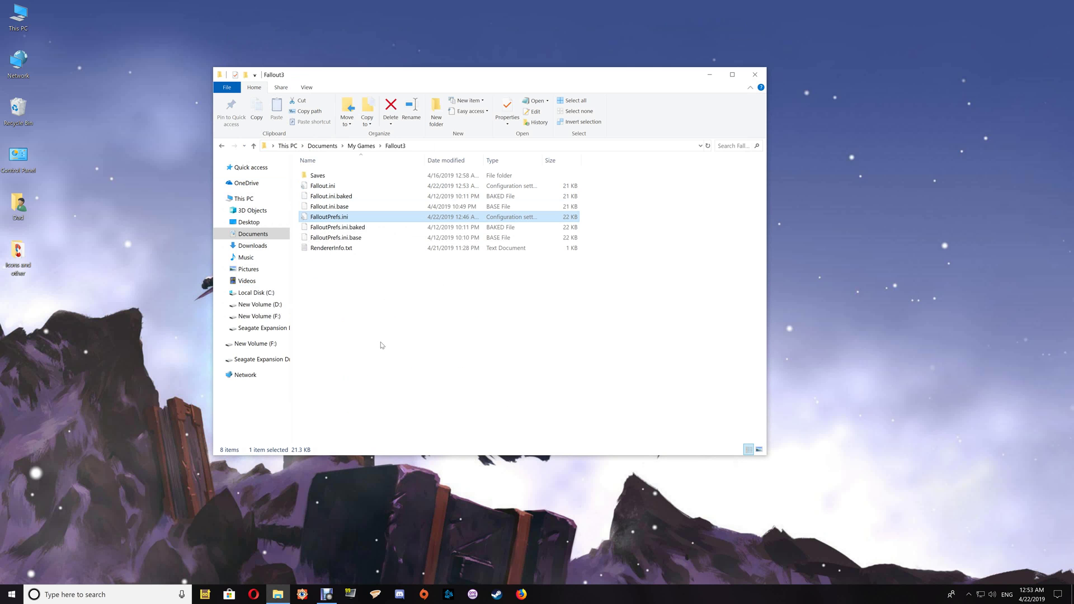
Open FalloutPrefs.ini in Notepad and find the 'ipresentinterval' line.
double_click(345, 217)
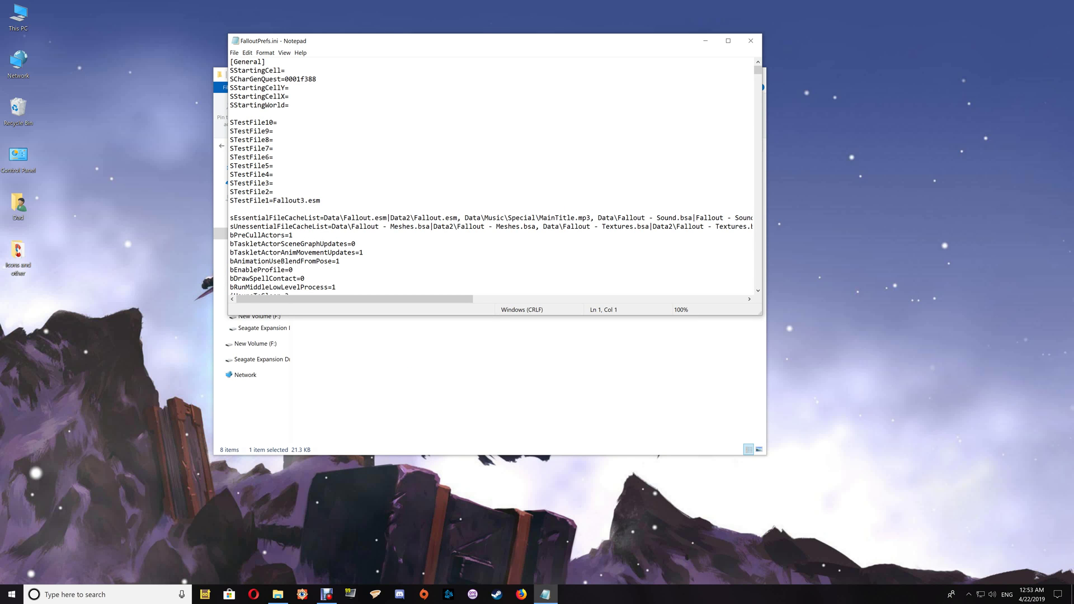
click(250, 55)
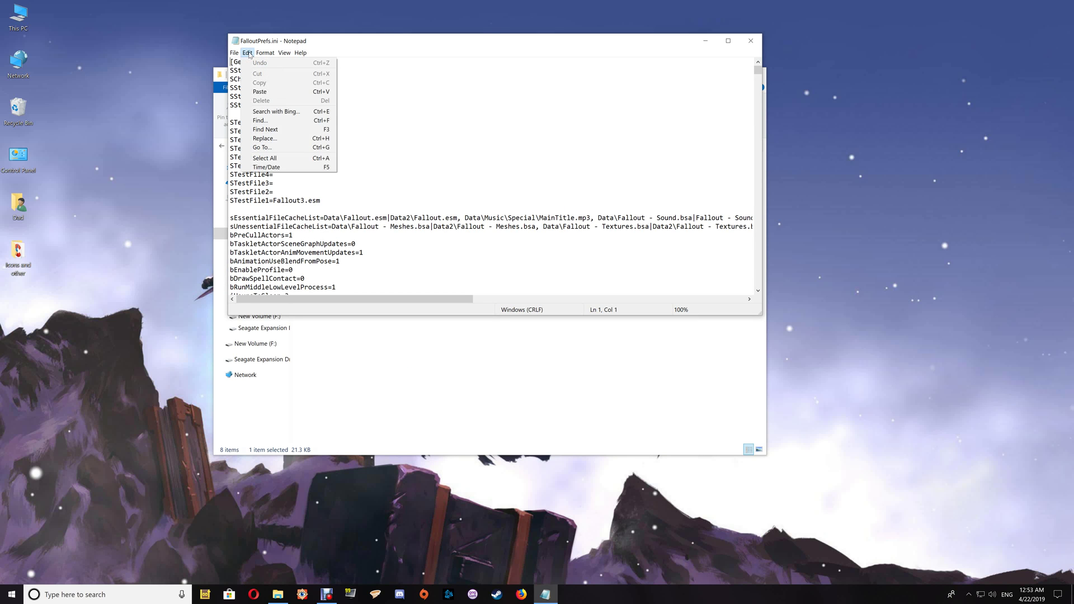
click(266, 120)
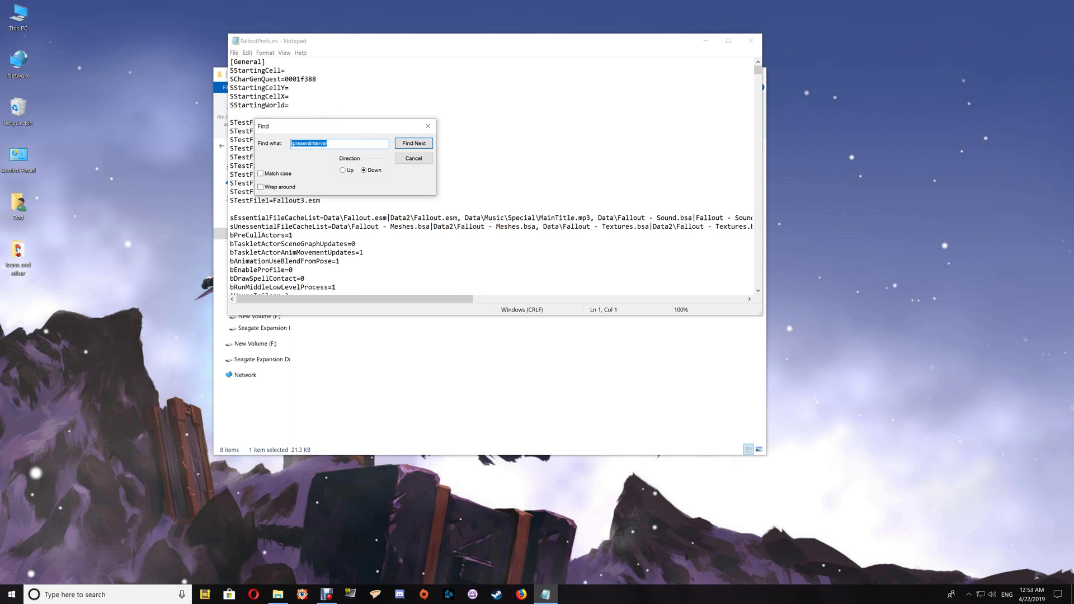
click(414, 144)
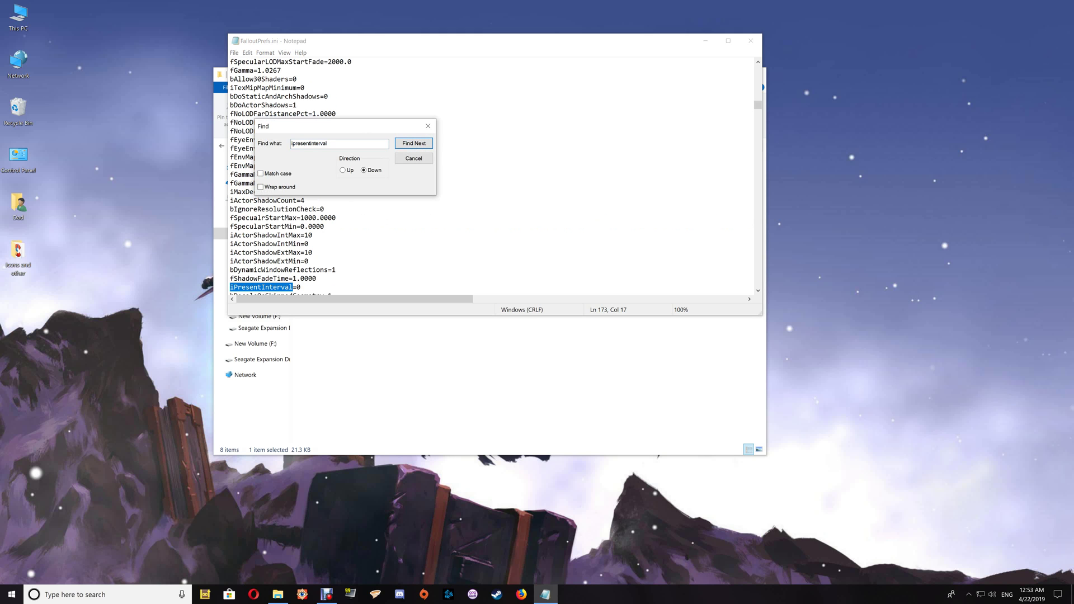
click(431, 128)
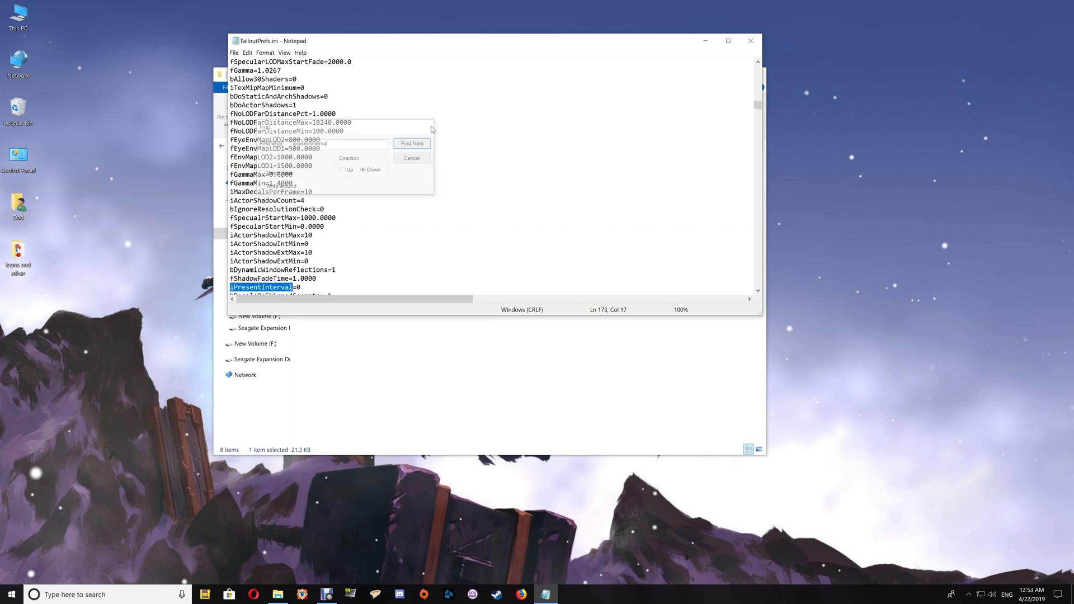
Save FalloutPrefs.ini with iPresentInterval=0 and close Notepad.
click(233, 42)
click(242, 80)
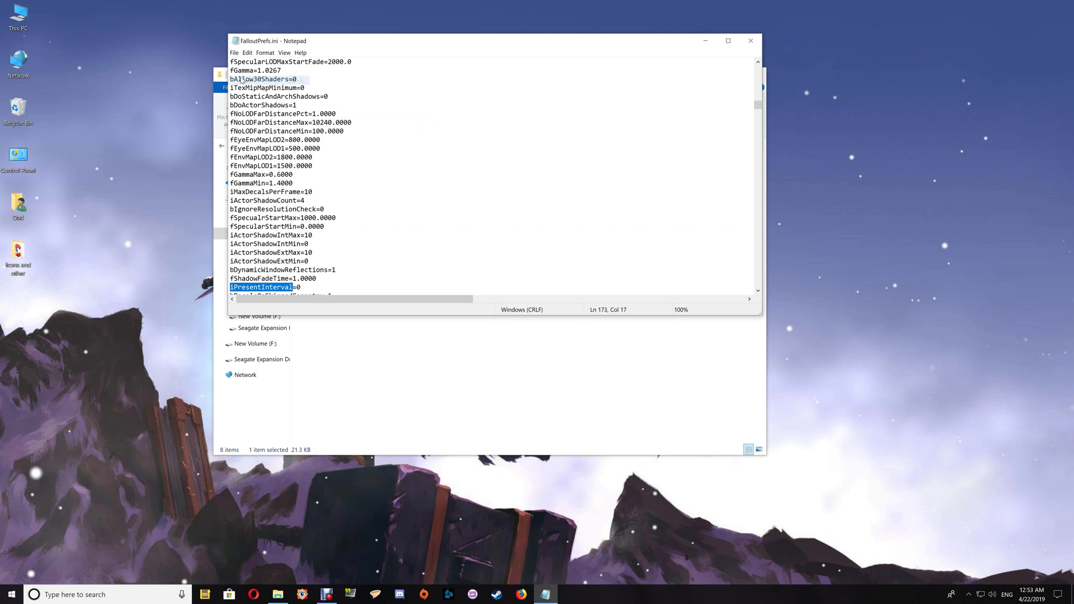
click(751, 41)
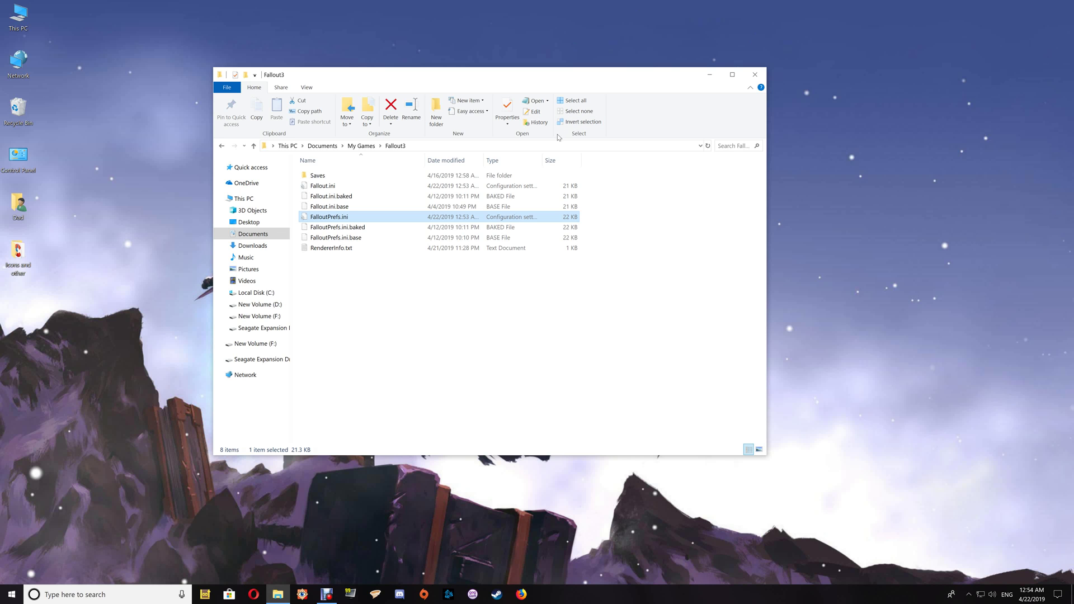
Return to Documents > My Games using the address bar breadcrumb.
click(360, 147)
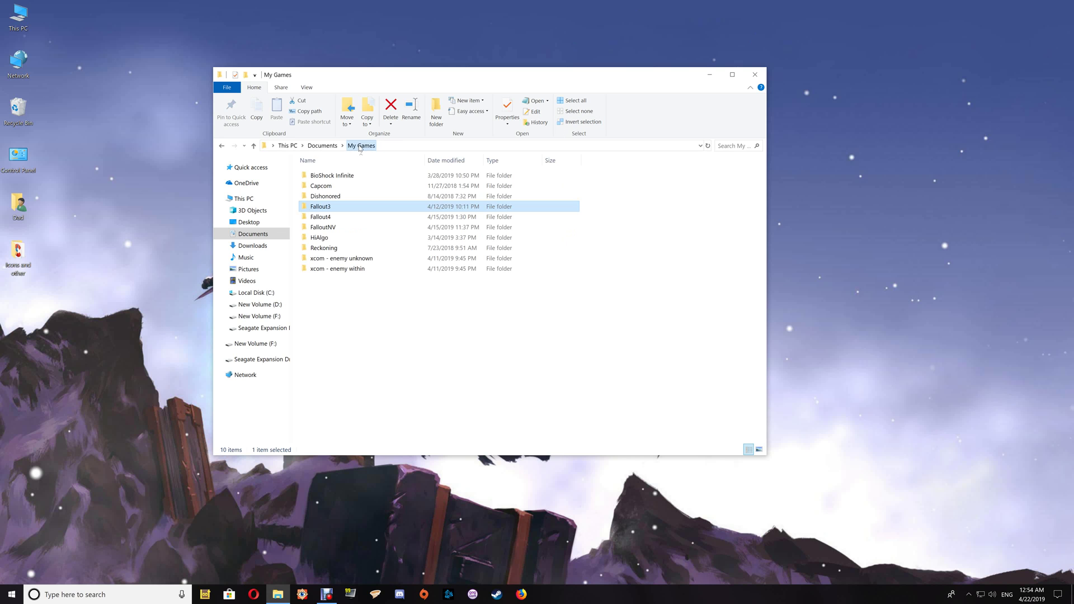